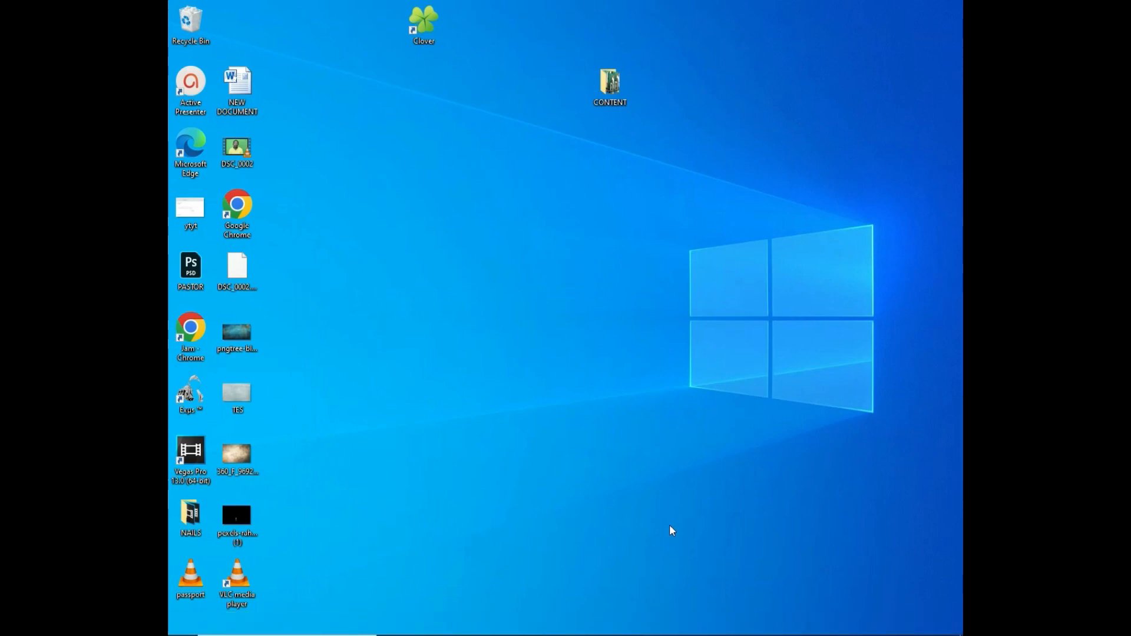
Switch to Google Chrome and open a new blank tab after the Celeb Spill YouTube tab.
{"action": "left_click", "coordinate": [750, 623]}
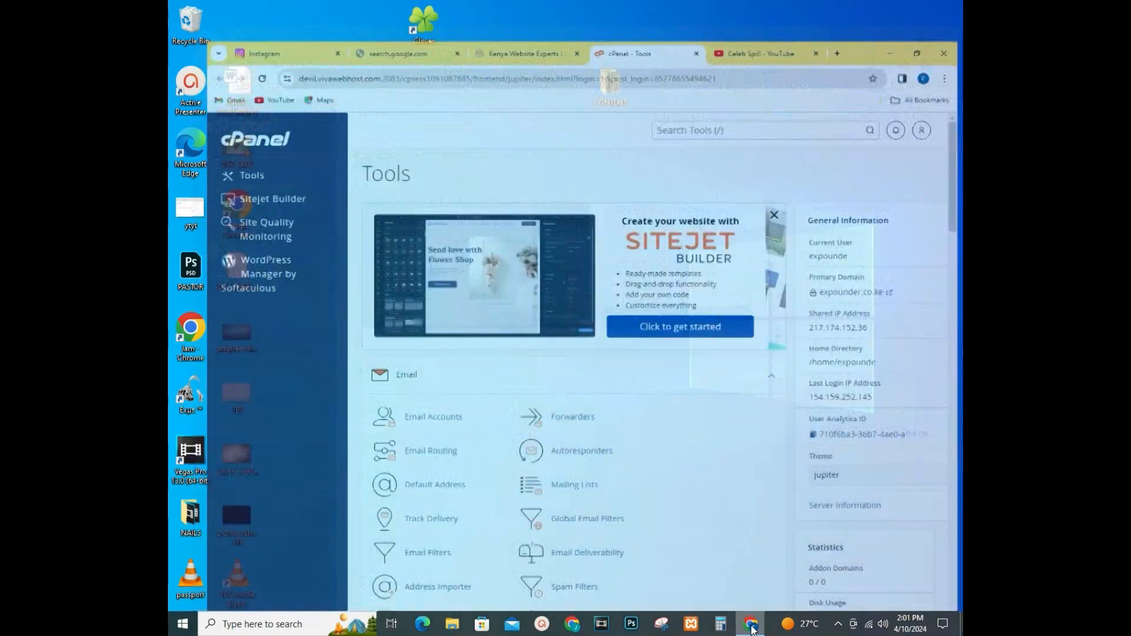
{"action": "left_click", "coordinate": [748, 8]}
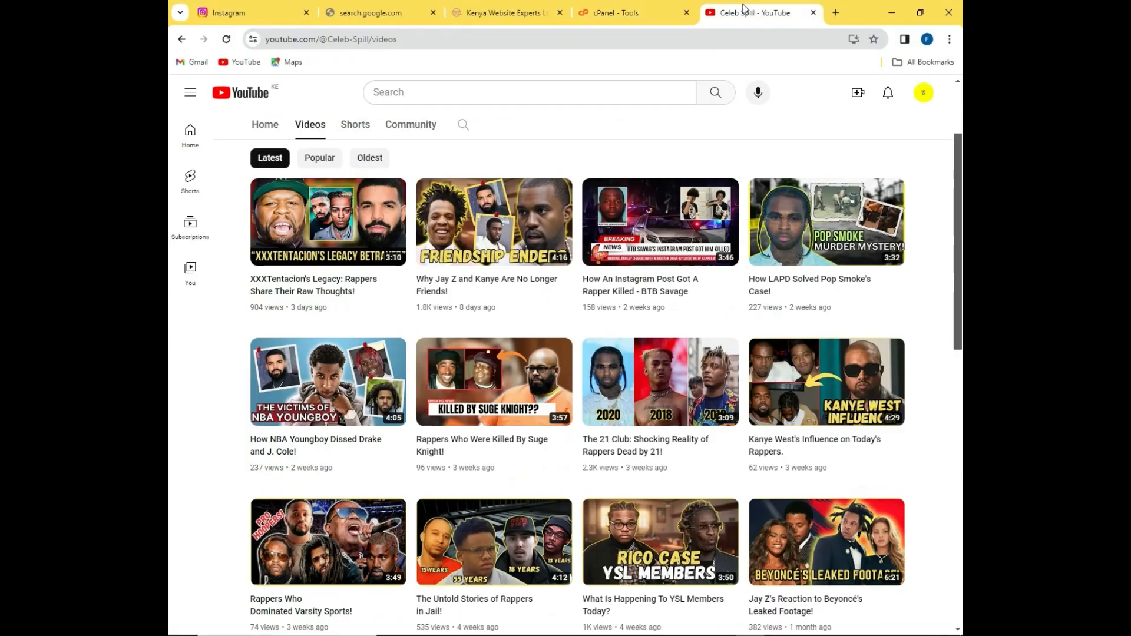
{"action": "left_click", "coordinate": [656, 16]}
{"action": "left_click", "coordinate": [769, 8]}
{"action": "left_click", "coordinate": [837, 11]}
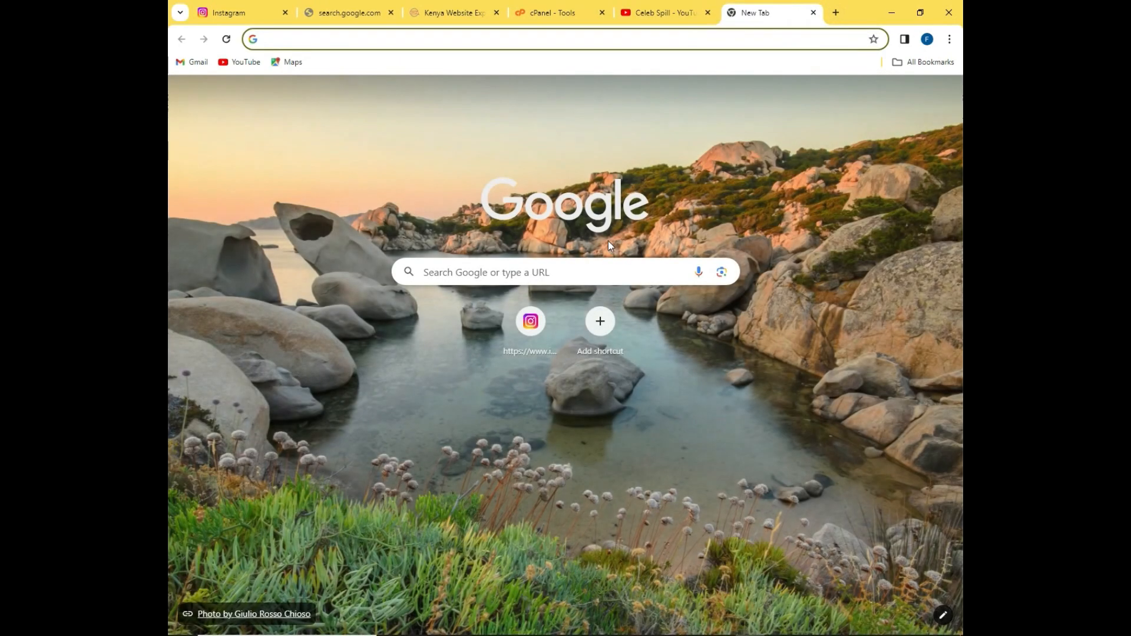
Search Google for "google search console".
{"action": "left_click", "coordinate": [590, 271]}
{"action": "left_click", "coordinate": [702, 168]}
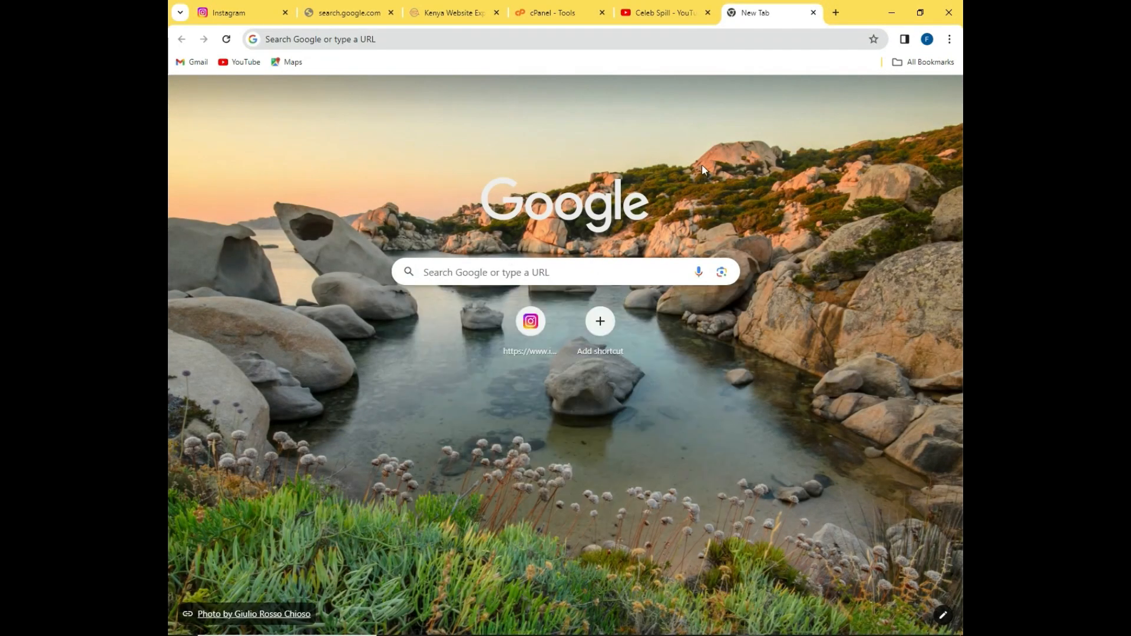
{"action": "left_click", "coordinate": [611, 271]}
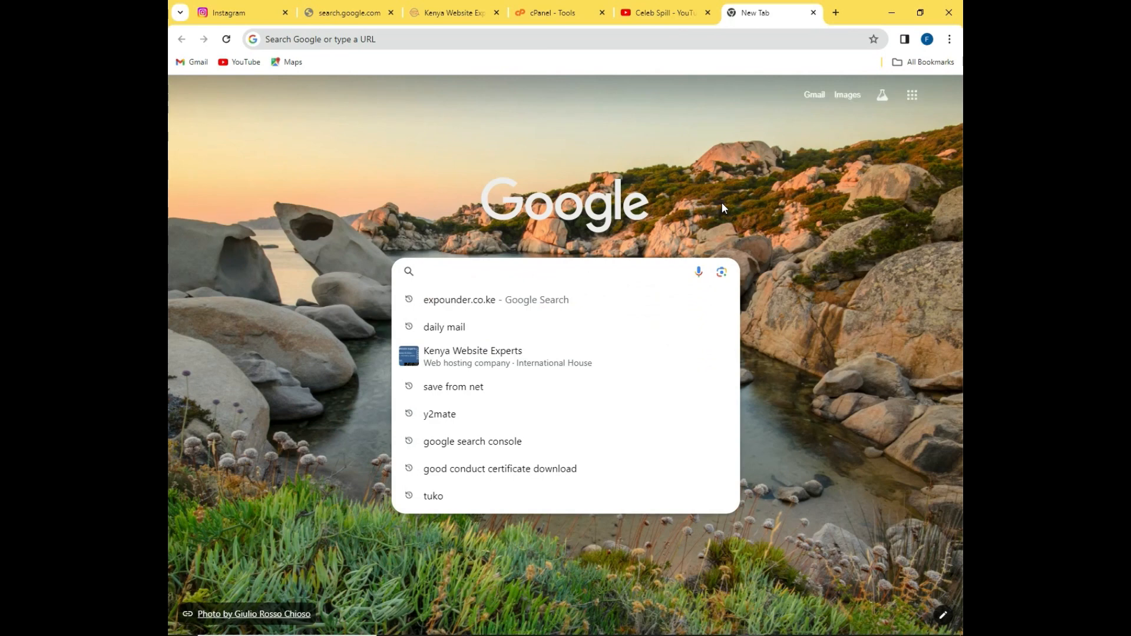
{"action": "type", "text": "se"}
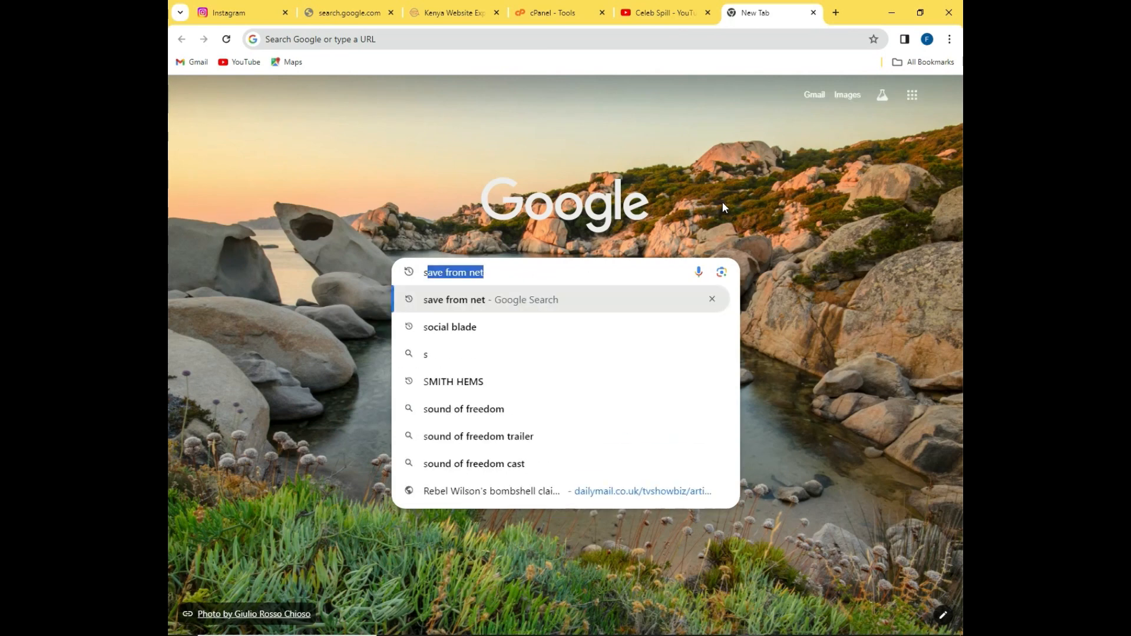
{"action": "key", "text": "BackSpace"}
{"action": "key", "text": "BackSpace"}
{"action": "type", "text": "gg"}
{"action": "key", "text": "BackSpace"}
{"action": "type", "text": "oogle search console"}
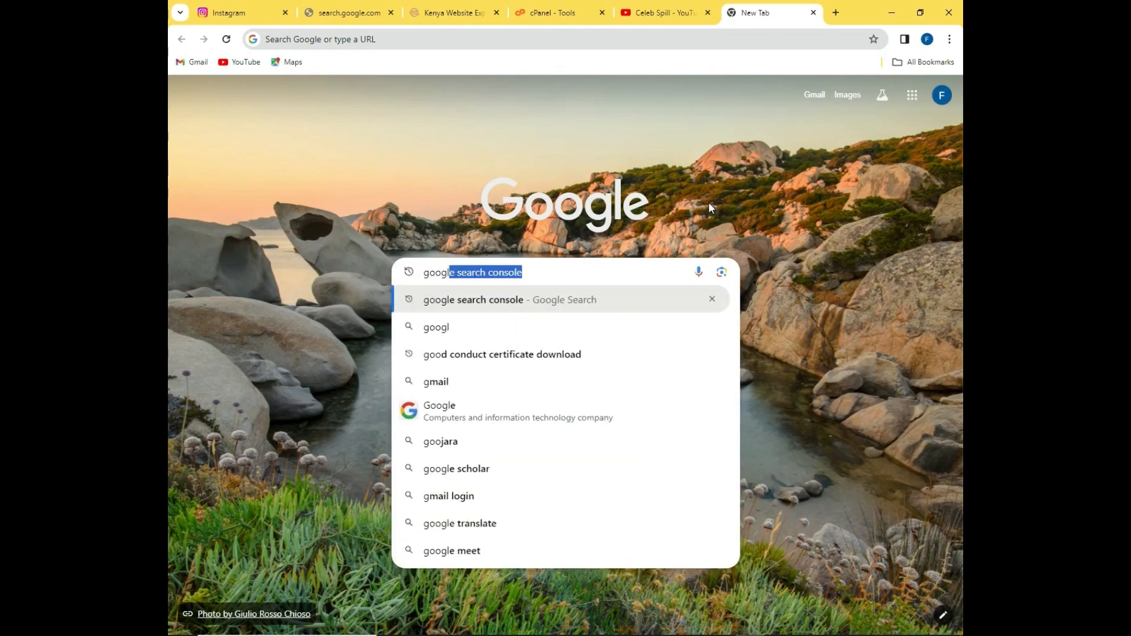
{"action": "left_click", "coordinate": [506, 301]}
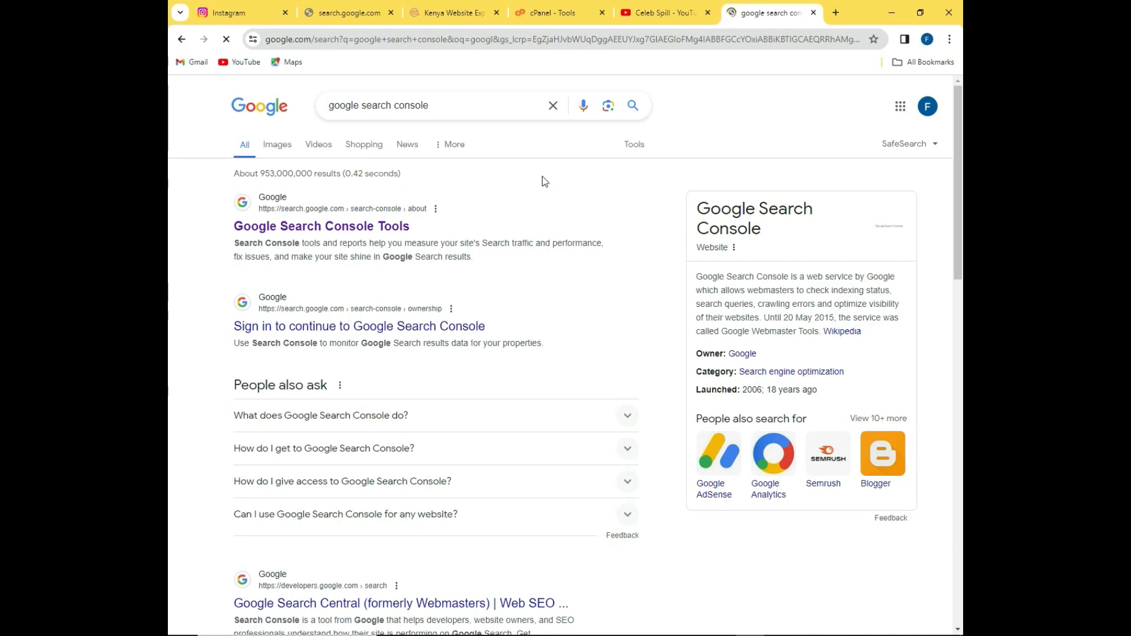
Search Google for "expounder.co.ke" in another new tab.
{"action": "left_click", "coordinate": [836, 12]}
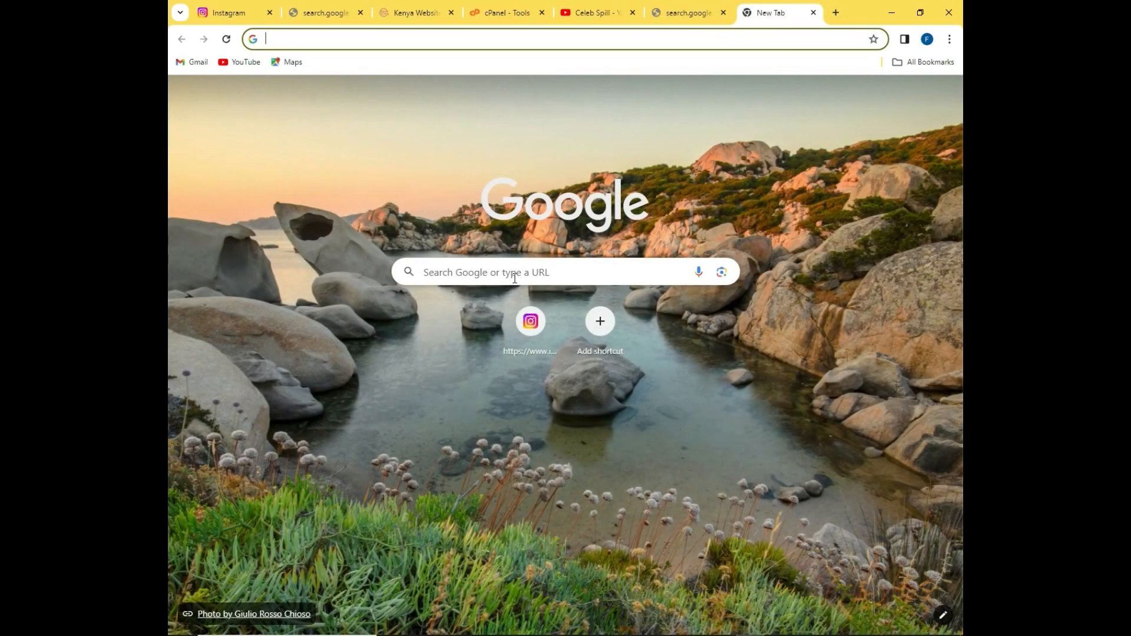
{"action": "left_click", "coordinate": [514, 278]}
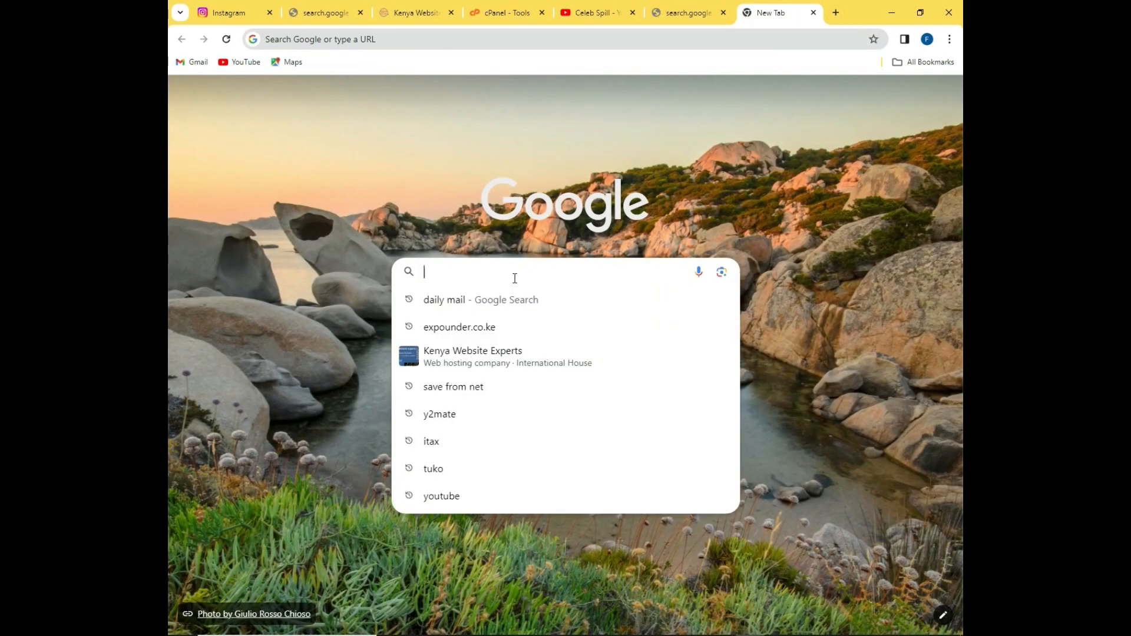
{"action": "type", "text": "expo"}
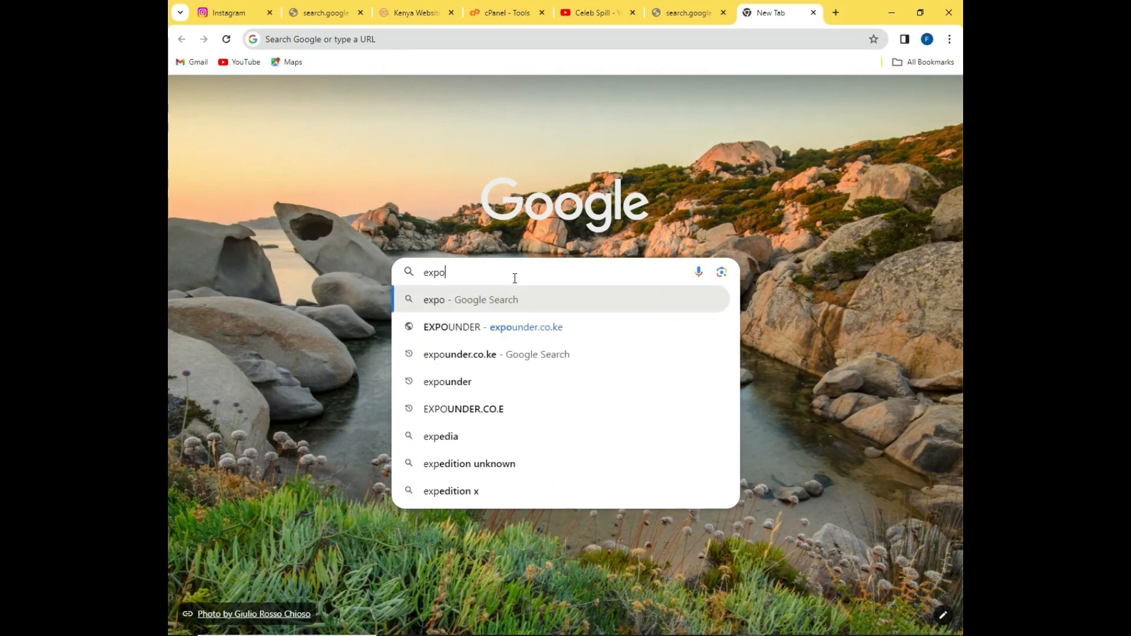
{"action": "type", "text": "under"}
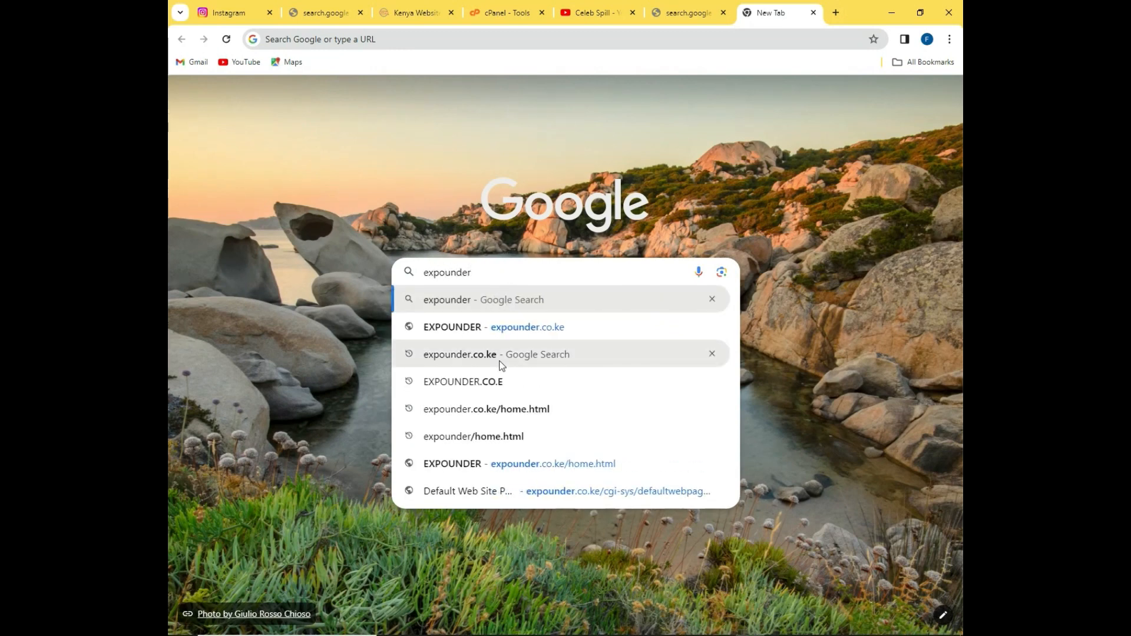
{"action": "left_click", "coordinate": [501, 365]}
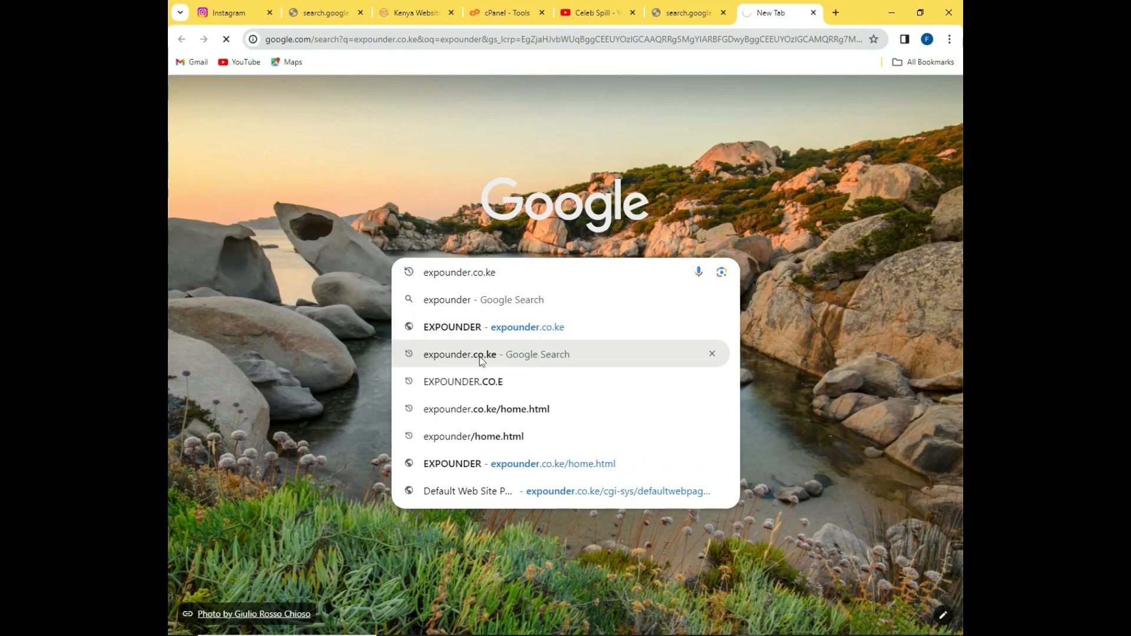
Check whether the Search Console page has loaded, then view the expounder.co.ke search results.
{"action": "left_click", "coordinate": [706, 14]}
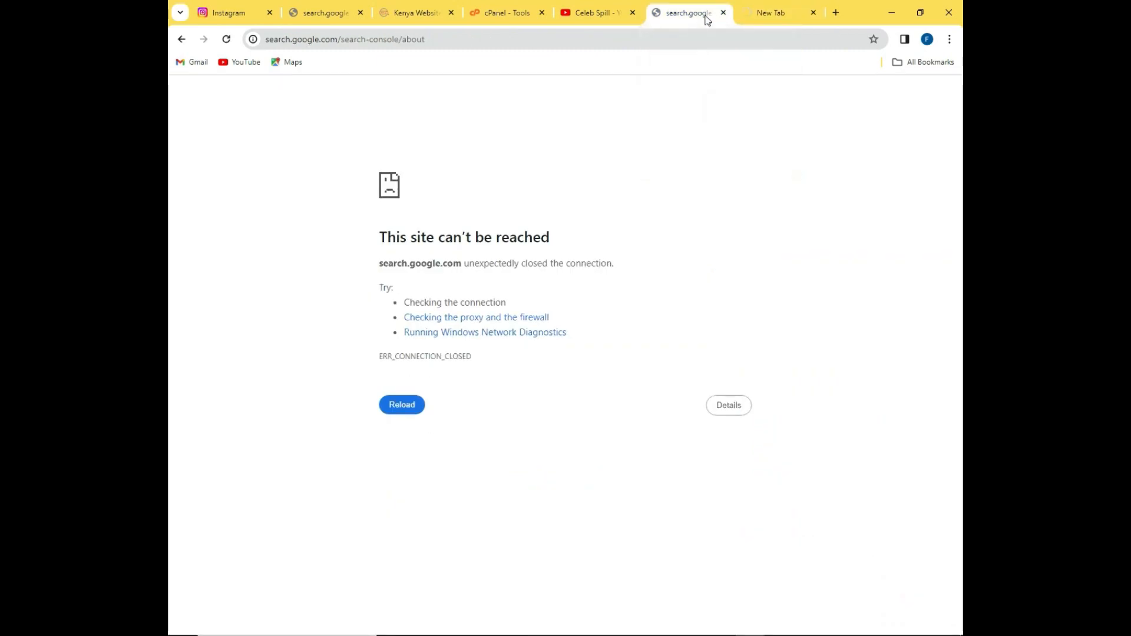
{"action": "left_click", "coordinate": [621, 13]}
{"action": "left_click", "coordinate": [682, 11]}
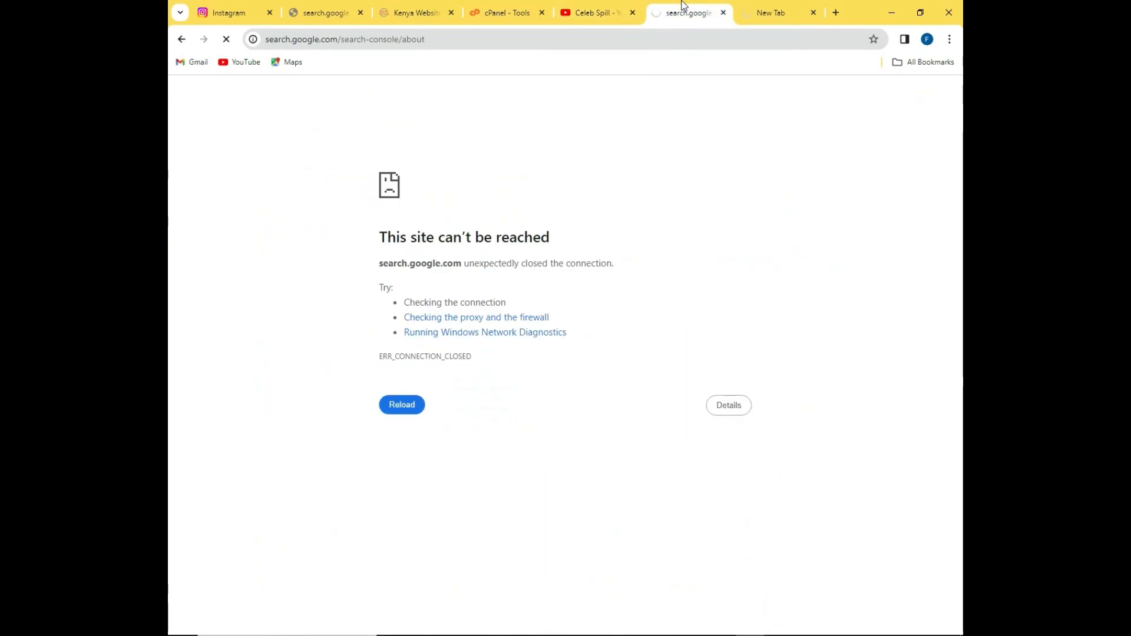
{"action": "left_click", "coordinate": [692, 11]}
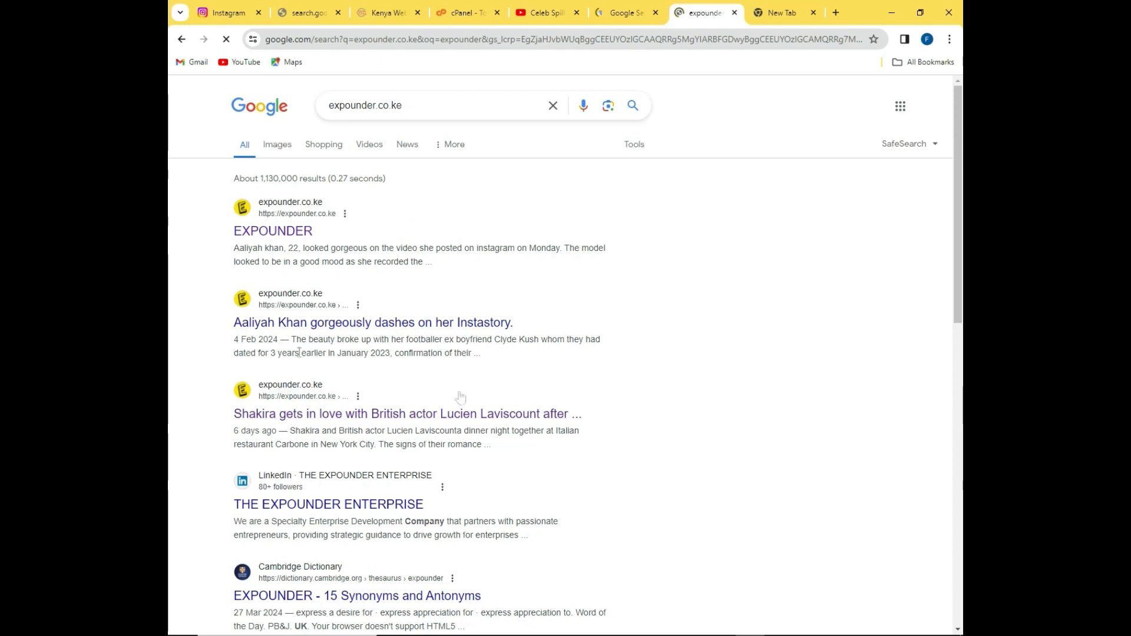
Look over the Google Search Console start page and proceed to its property type selection.
{"action": "left_click", "coordinate": [632, 13]}
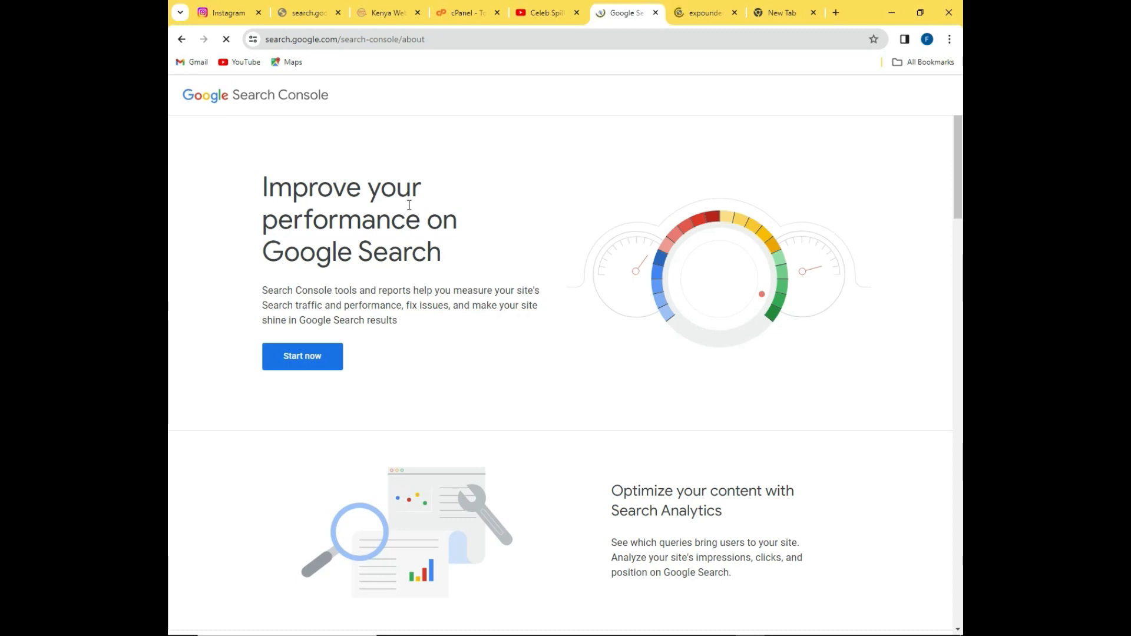
{"action": "scroll", "coordinate": [822, 250], "scroll_direction": "down", "scroll_amount": 3}
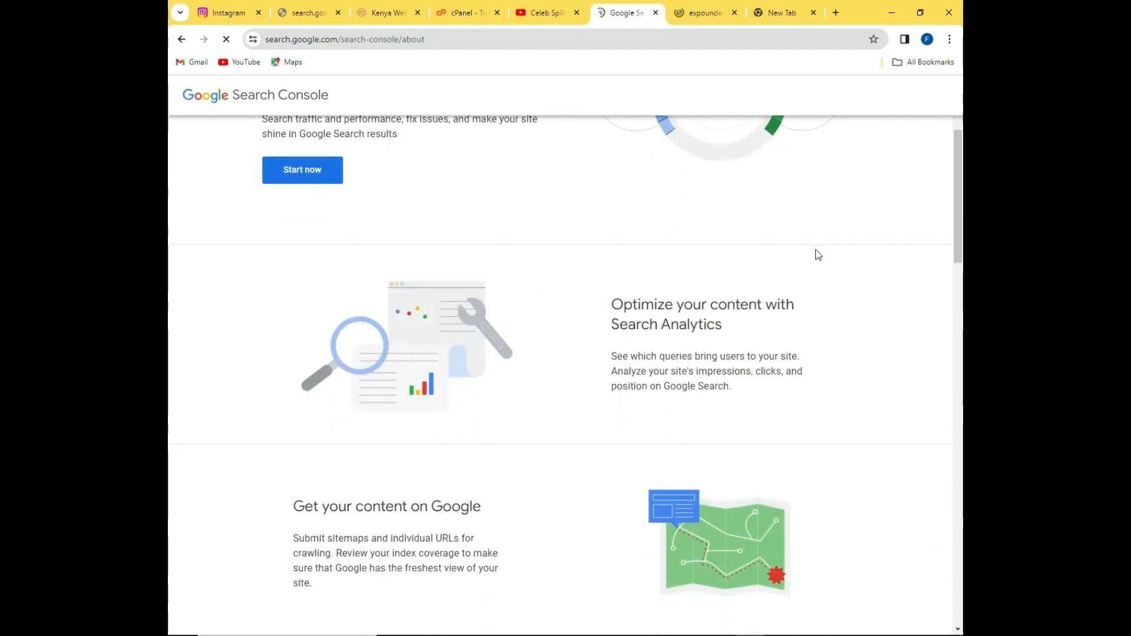
{"action": "left_click", "coordinate": [702, 13]}
{"action": "left_click", "coordinate": [628, 14]}
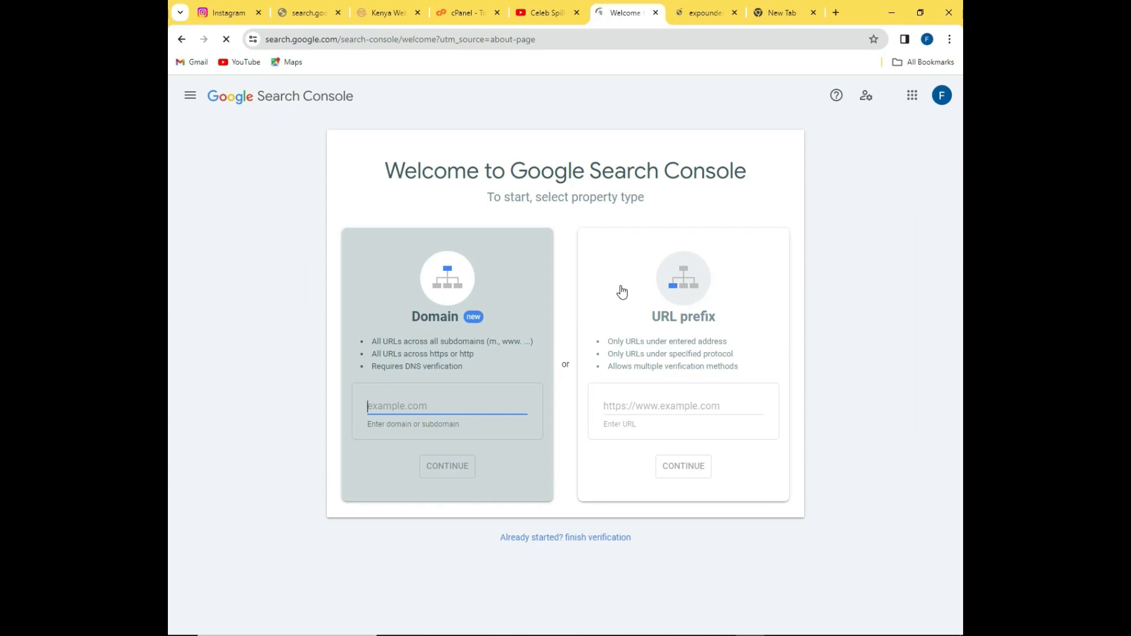
{"action": "left_click", "coordinate": [663, 316]}
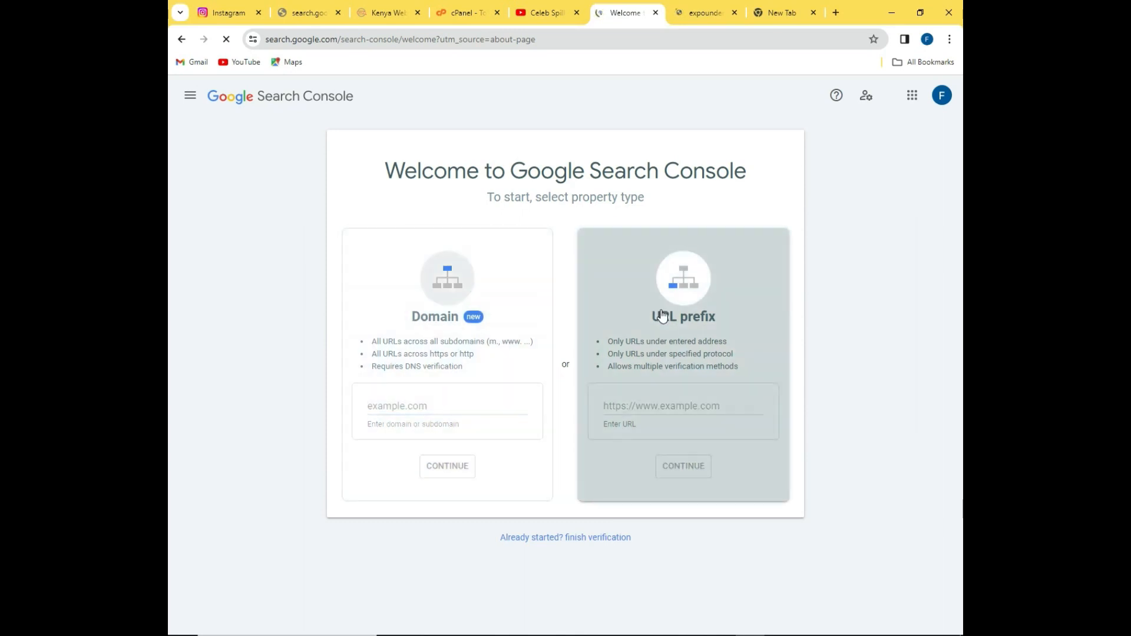
{"action": "left_click", "coordinate": [676, 408]}
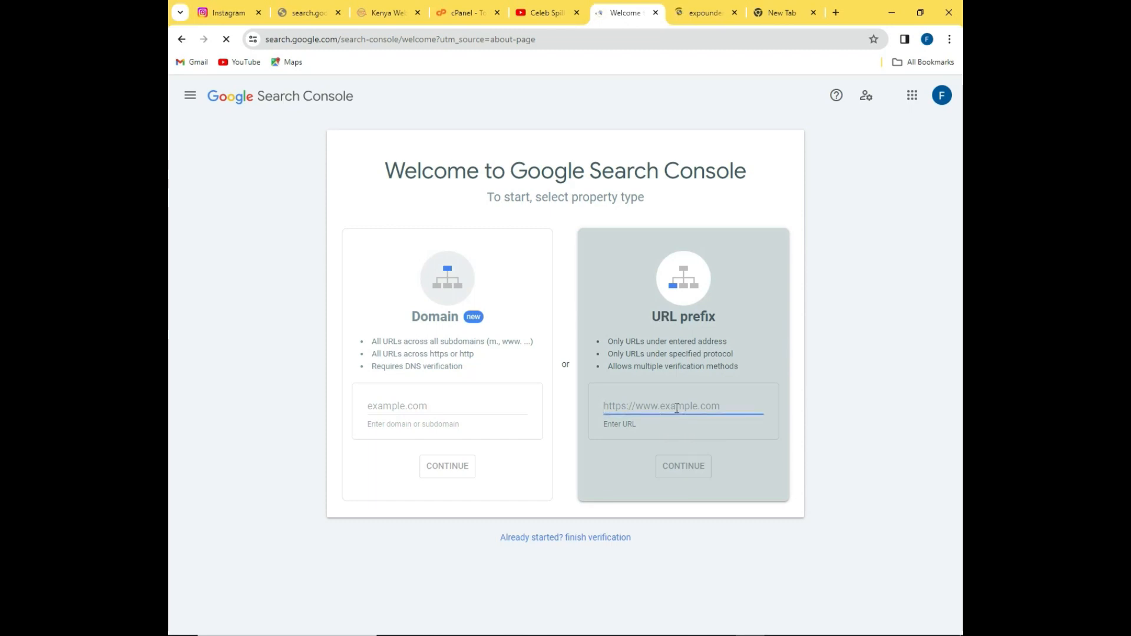
{"action": "left_click", "coordinate": [710, 12]}
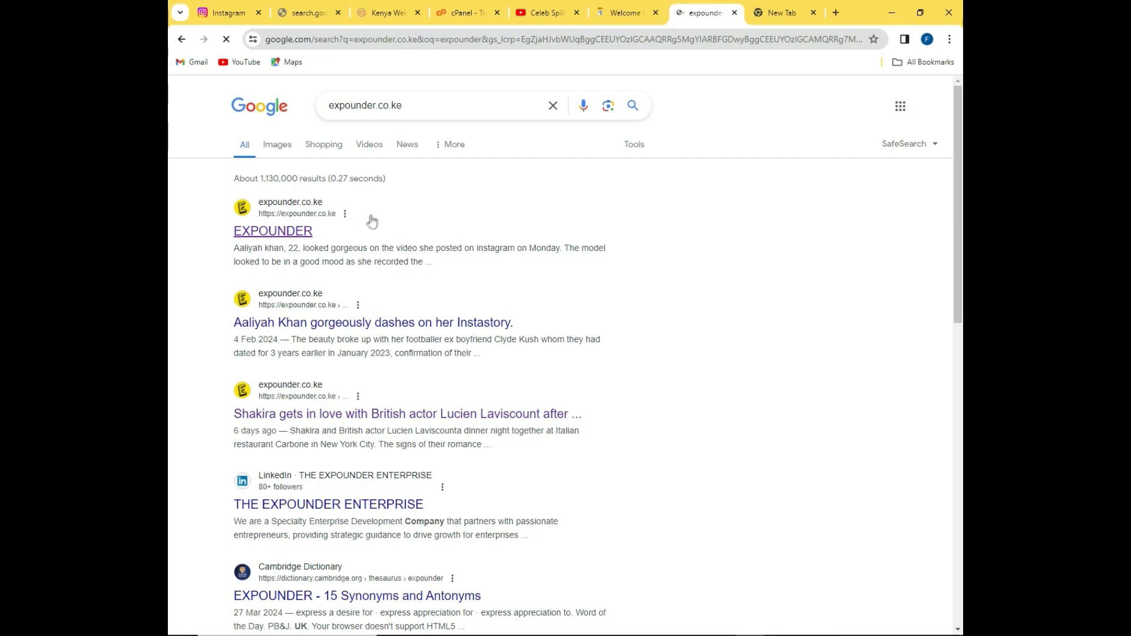
{"action": "left_click", "coordinate": [617, 22]}
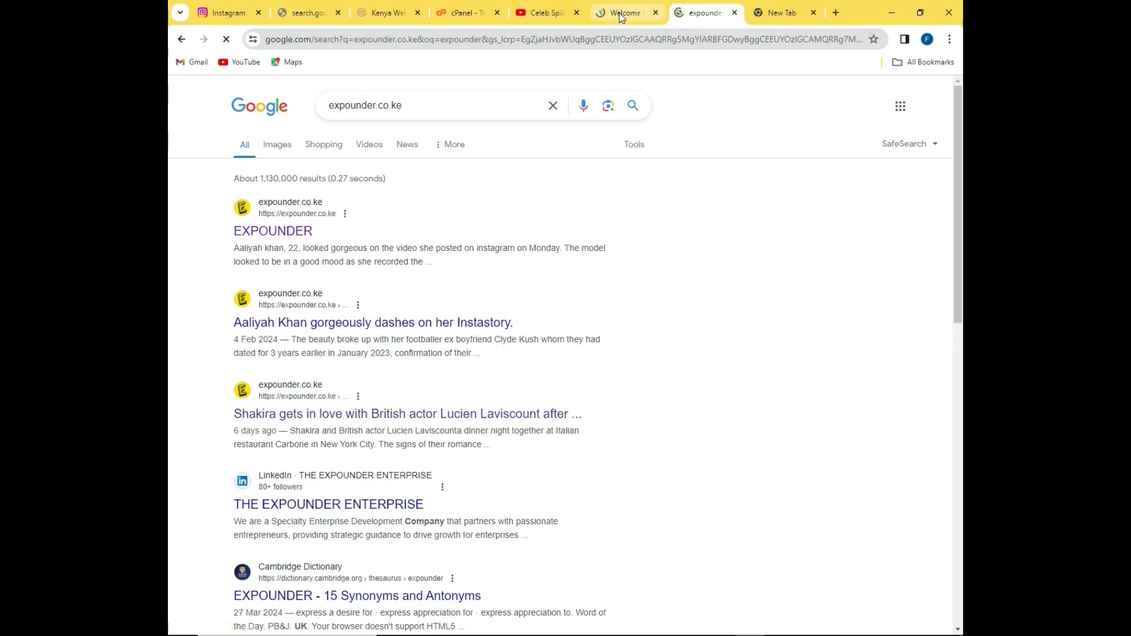
{"action": "left_click", "coordinate": [674, 406]}
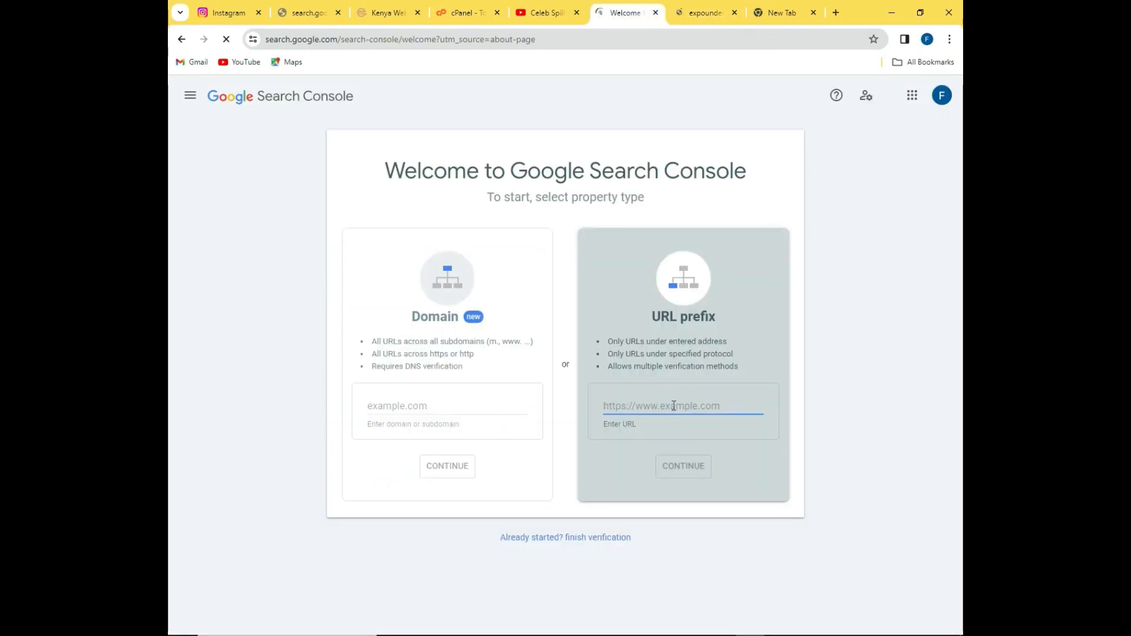
{"action": "type", "text": "htt"}
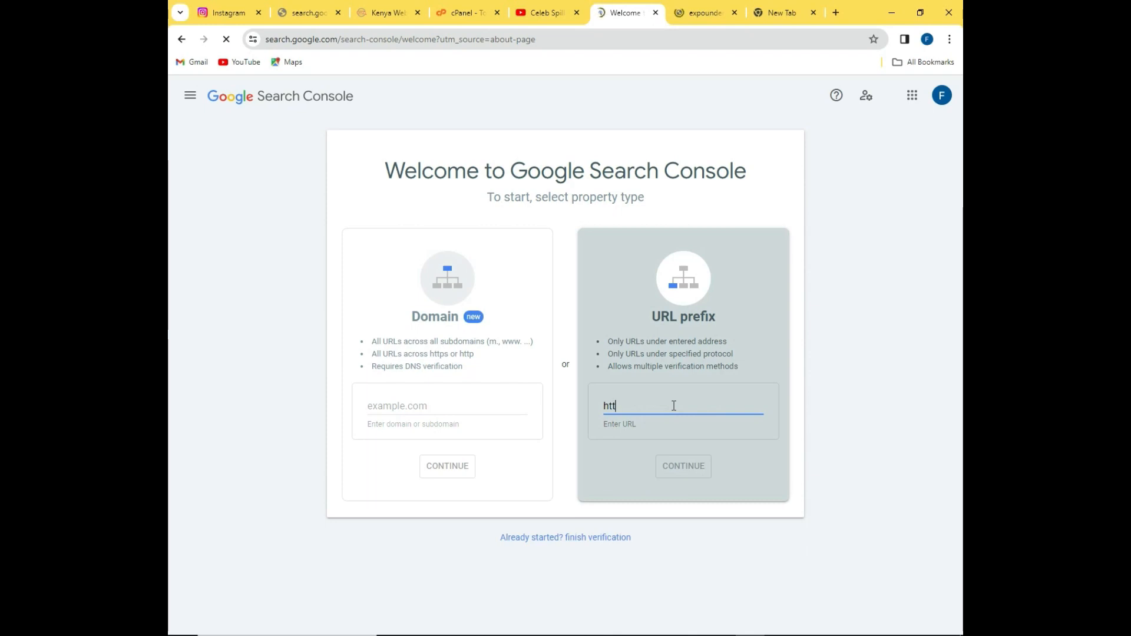
{"action": "type", "text": "ps://ex"}
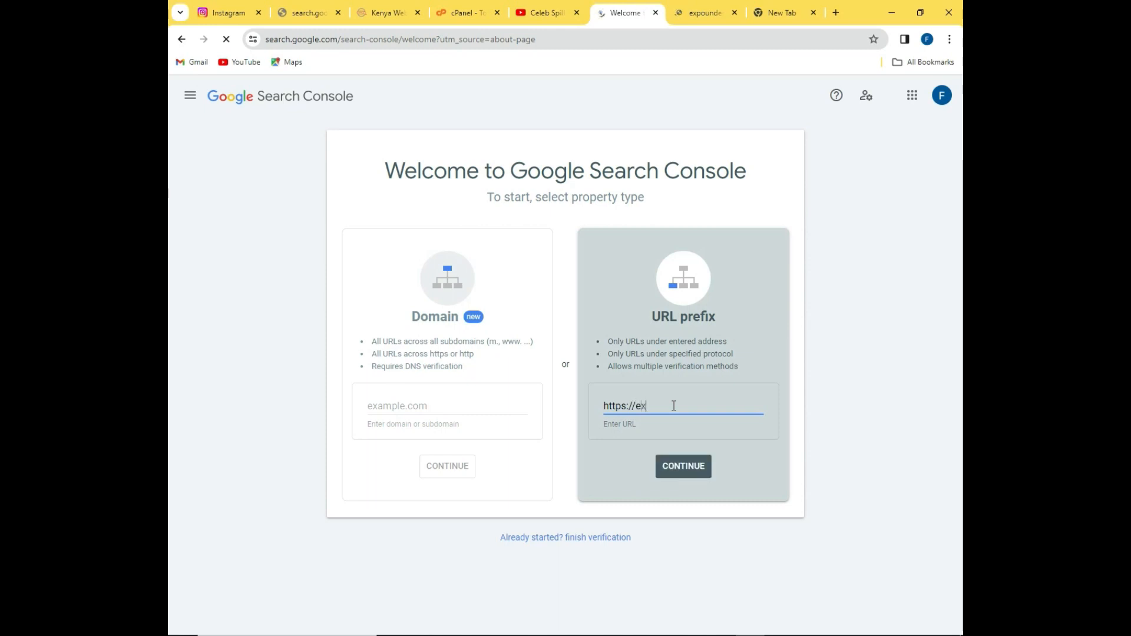
{"action": "type", "text": "pounder.co.ke"}
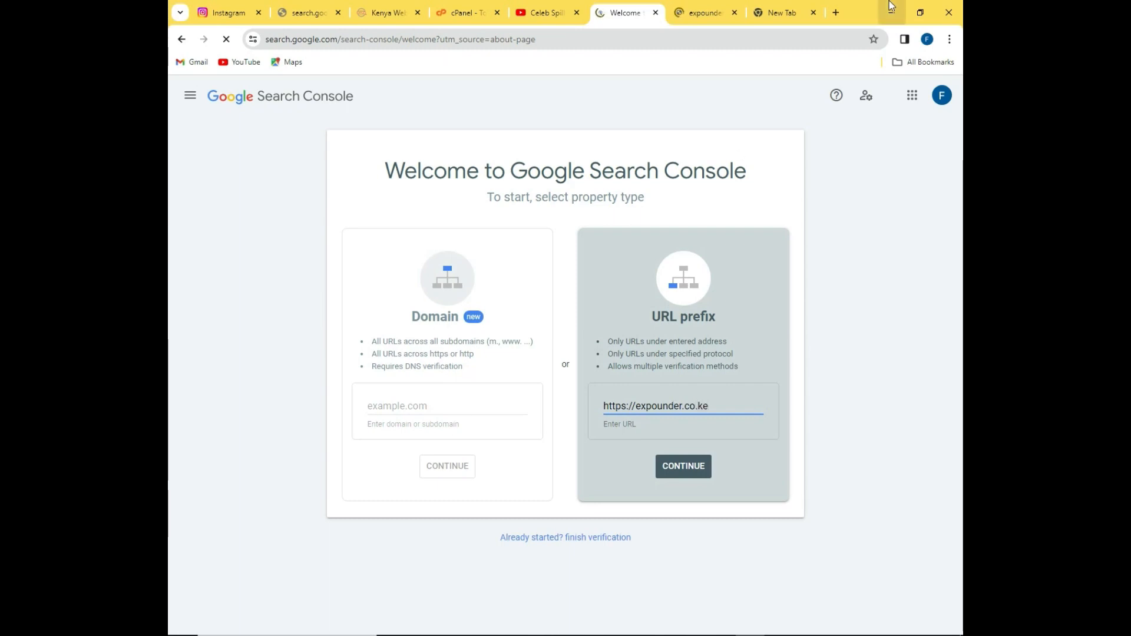
Check the entered URL against the site's Google search results, then continue to ownership verification of the URL prefix property.
{"action": "left_click", "coordinate": [694, 13]}
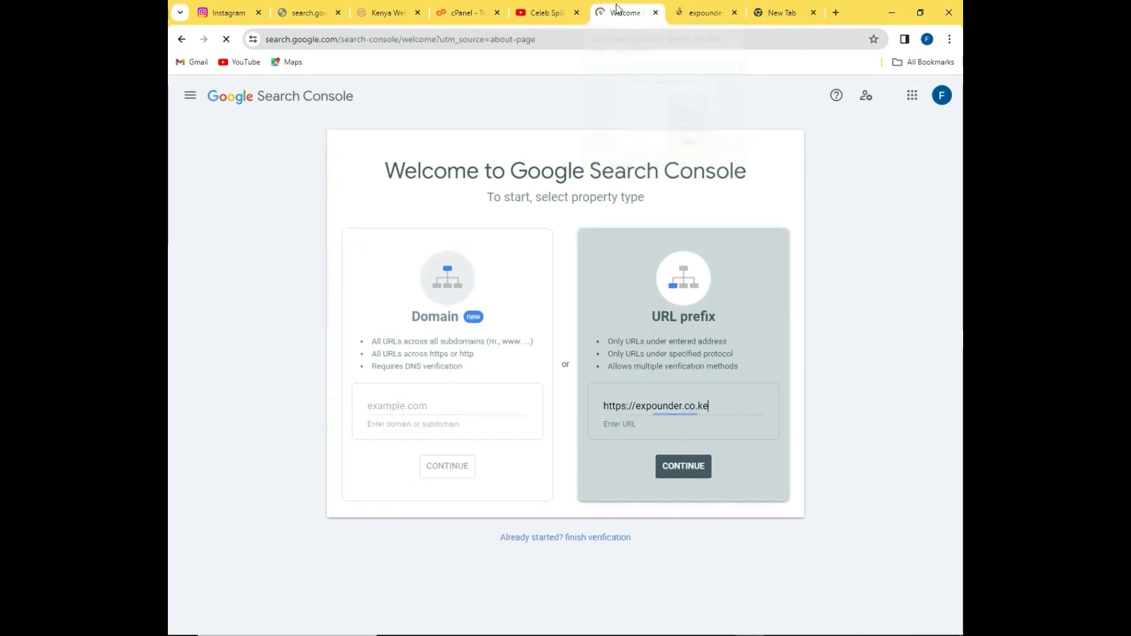
{"action": "left_click", "coordinate": [619, 12]}
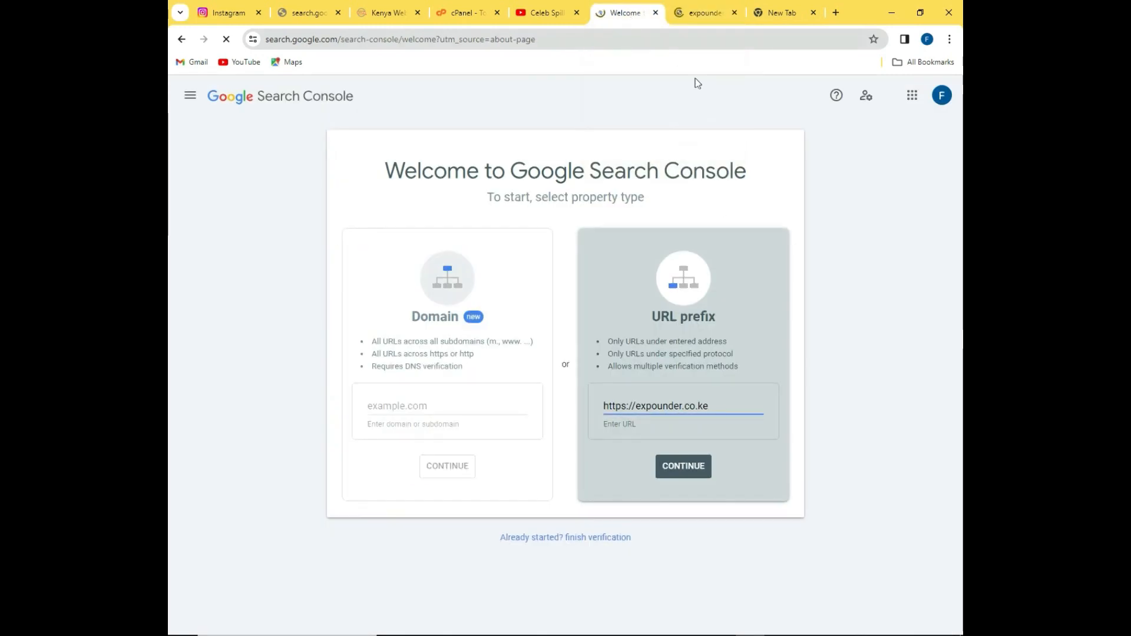
{"action": "left_click", "coordinate": [710, 12]}
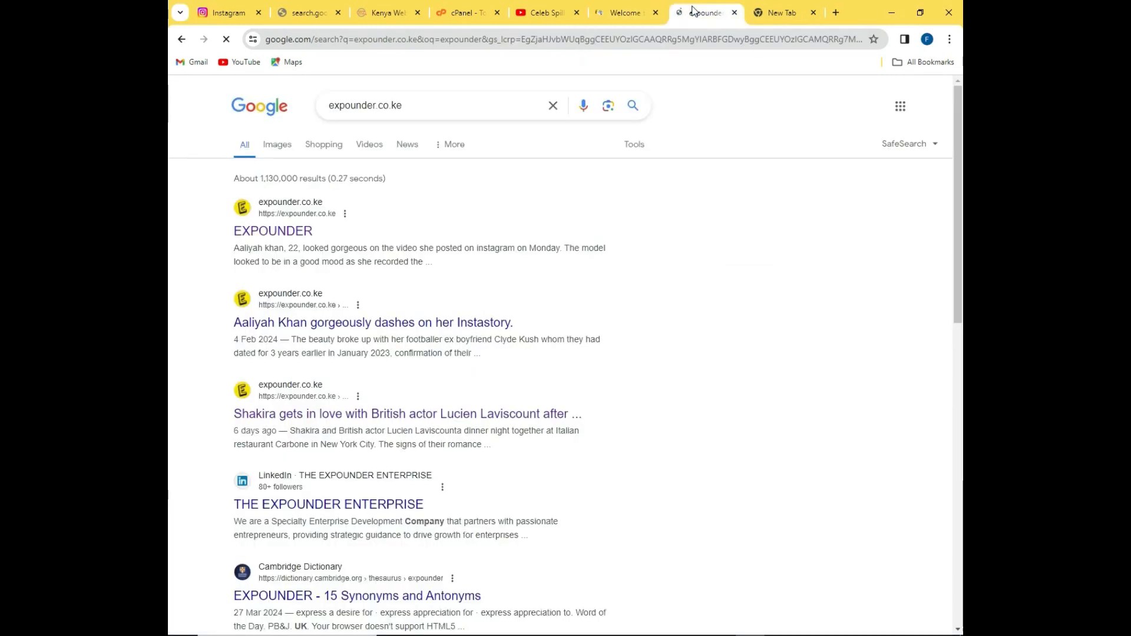
{"action": "left_click", "coordinate": [640, 14]}
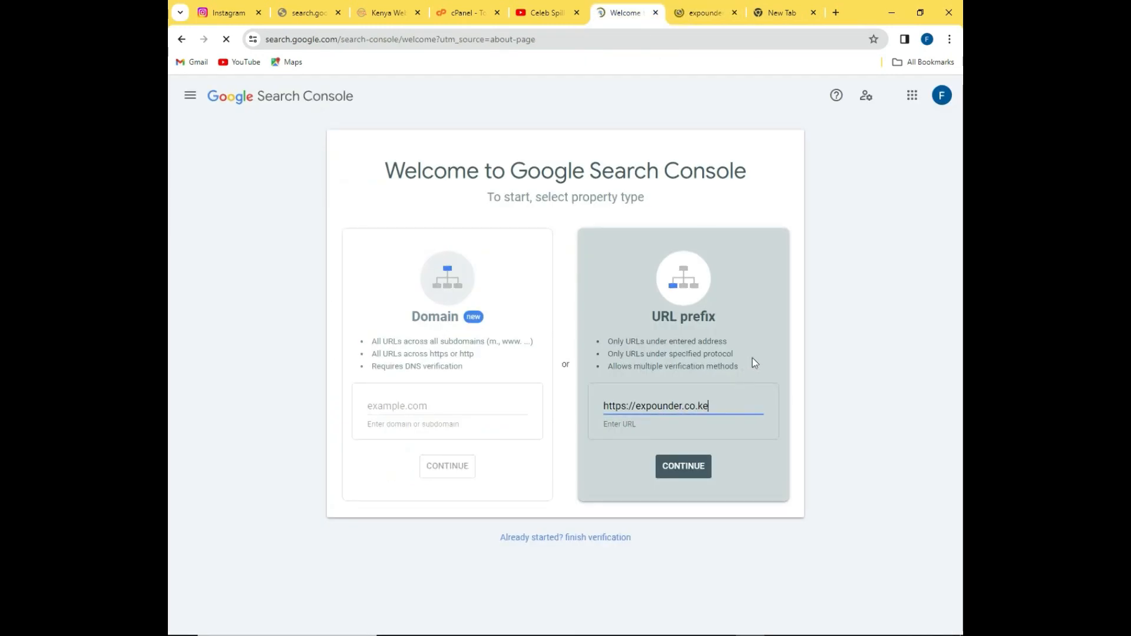
{"action": "left_click", "coordinate": [692, 473]}
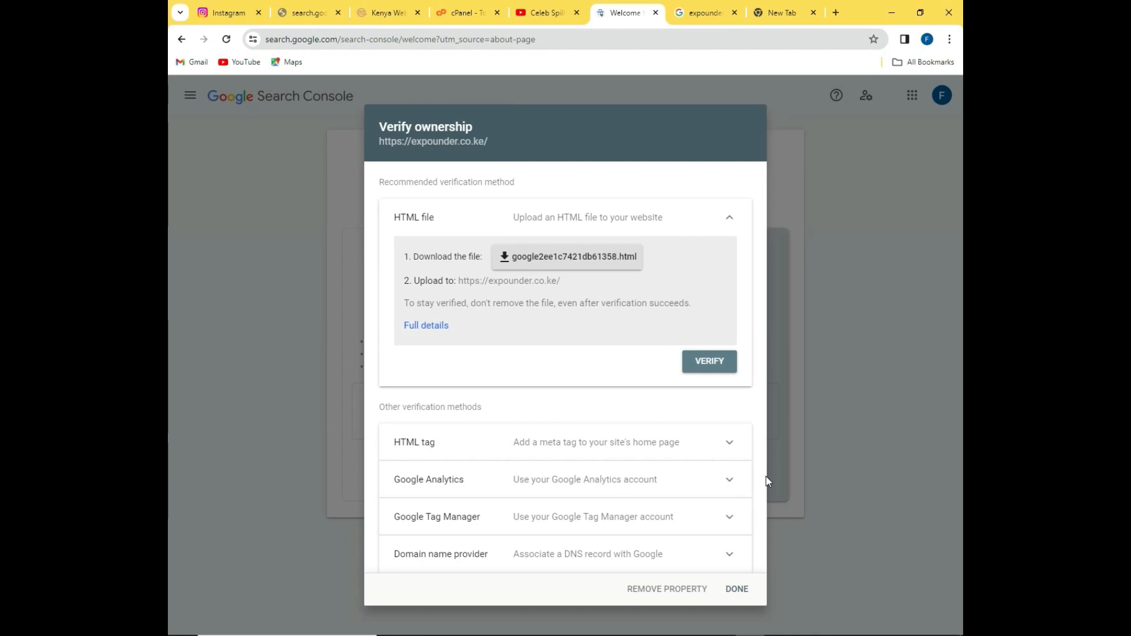
Download the HTML verification file for the expounder.co.ke property and switch to the site's cPanel.
{"action": "left_click", "coordinate": [591, 263]}
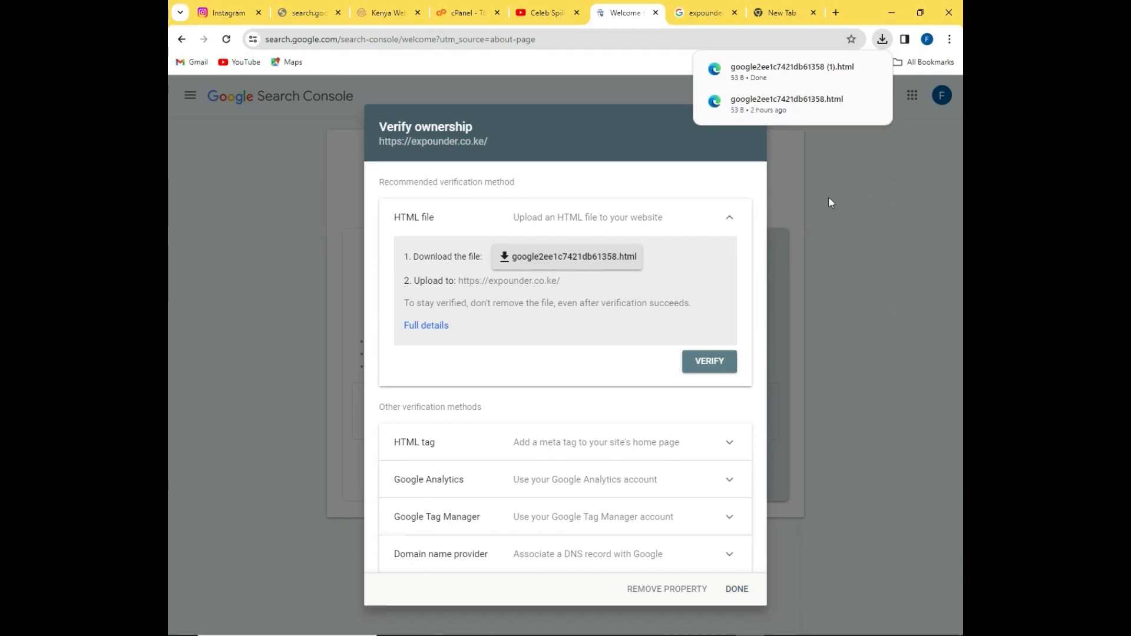
{"action": "mouse_move", "coordinate": [830, 110]}
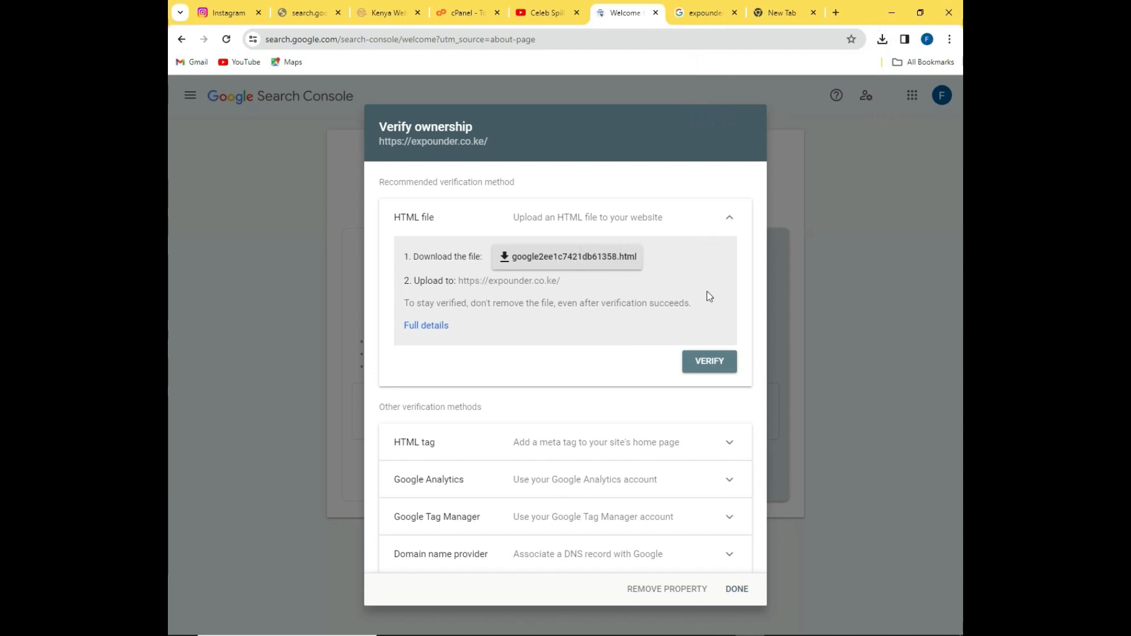
{"action": "left_click", "coordinate": [455, 13]}
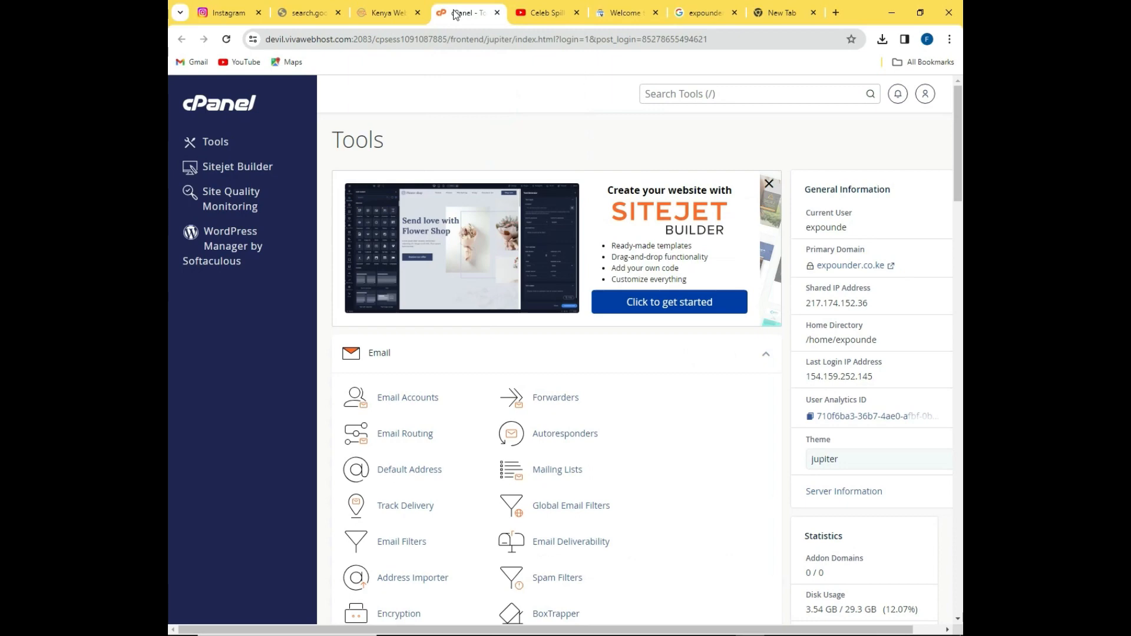
Open cPanel's File Manager and go into the site's public_html folder.
{"action": "scroll", "coordinate": [641, 177], "scroll_direction": "down", "scroll_amount": 6}
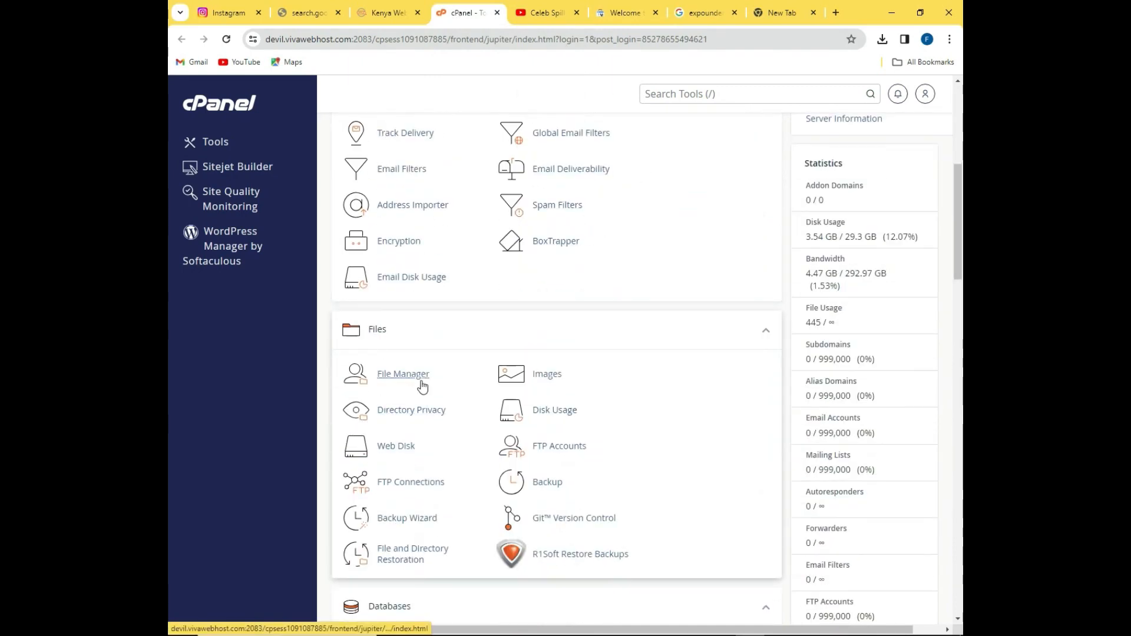
{"action": "left_click", "coordinate": [422, 381]}
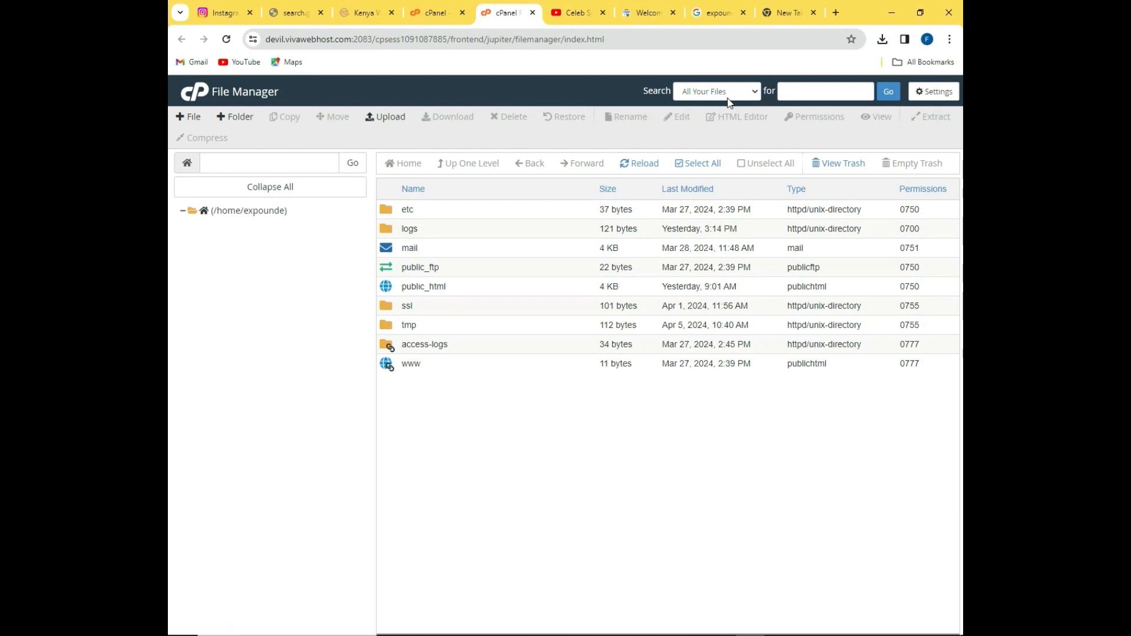
{"action": "double_click", "coordinate": [428, 287]}
{"action": "double_click", "coordinate": [549, 292]}
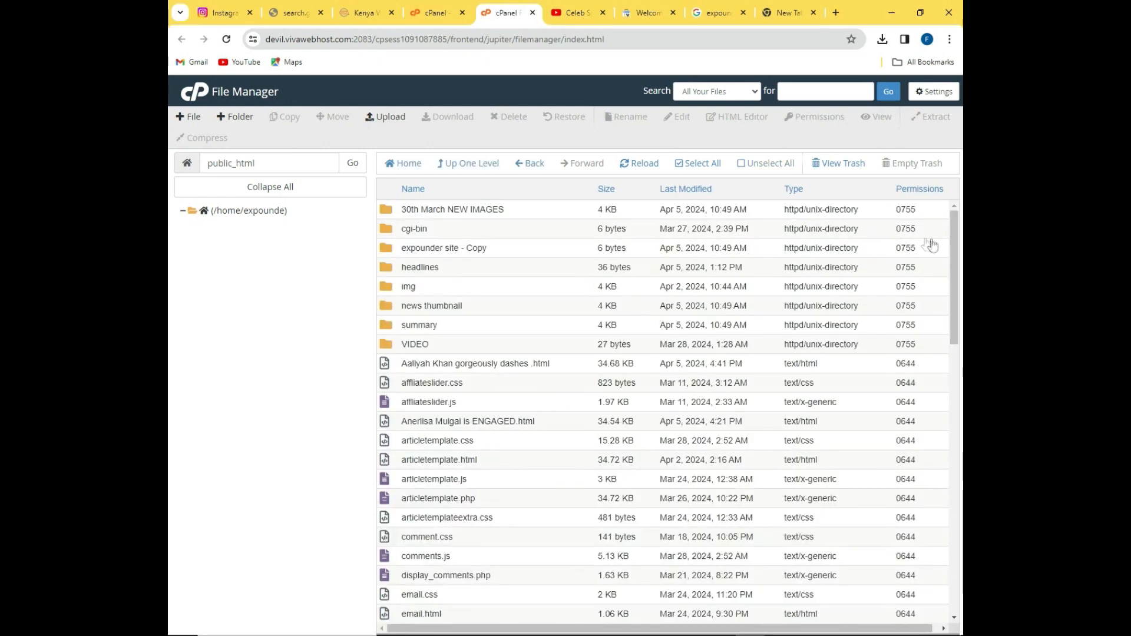
{"action": "mouse_move", "coordinate": [958, 254]}
{"action": "left_mouse_down"}
{"action": "mouse_move", "coordinate": [927, 561]}
{"action": "mouse_move", "coordinate": [943, 265]}
{"action": "left_mouse_up"}
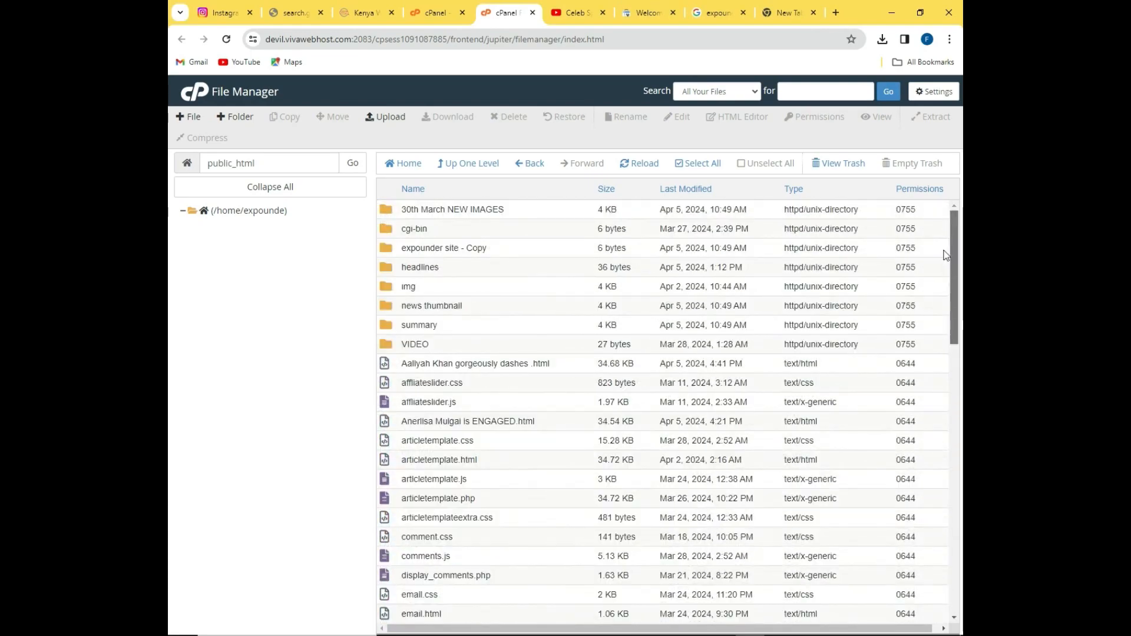
Upload the newest Google HTML verification file, the copy marked (1), from Downloads to public_html and check for it in the folder listing.
{"action": "left_click", "coordinate": [386, 122]}
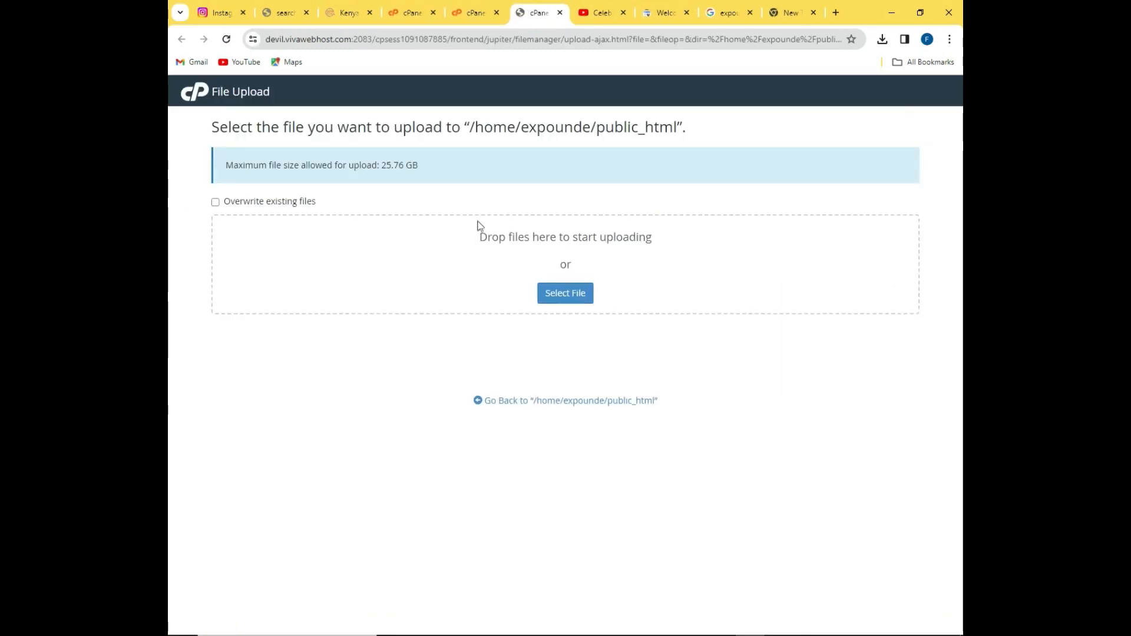
{"action": "left_click", "coordinate": [556, 298]}
{"action": "left_click", "coordinate": [212, 153]}
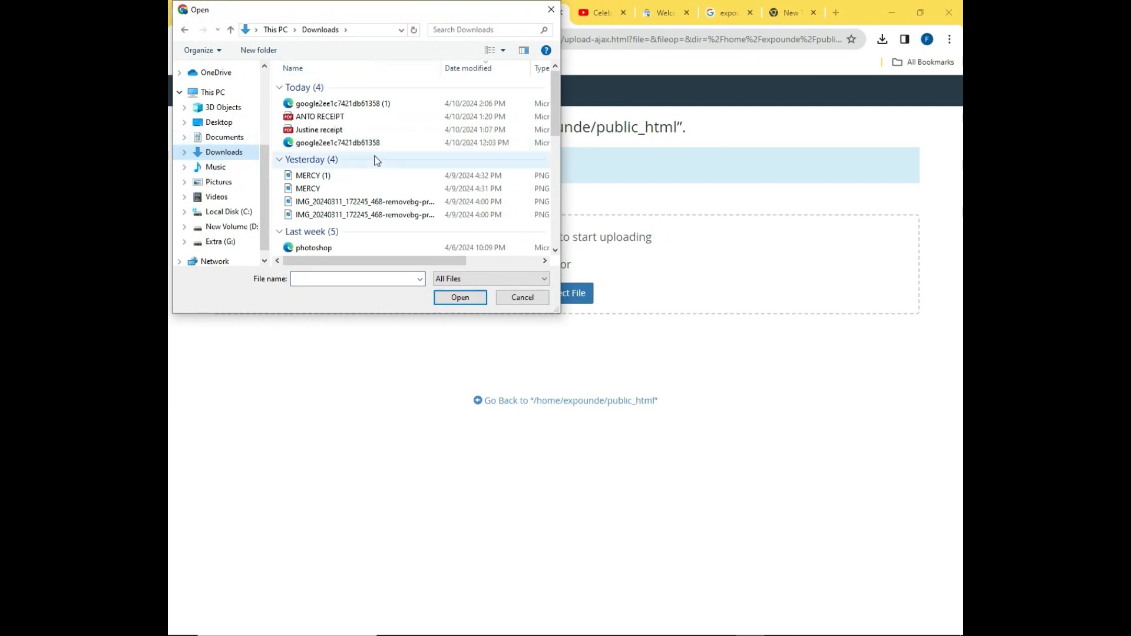
{"action": "scroll", "coordinate": [395, 144], "scroll_direction": "down", "scroll_amount": 1}
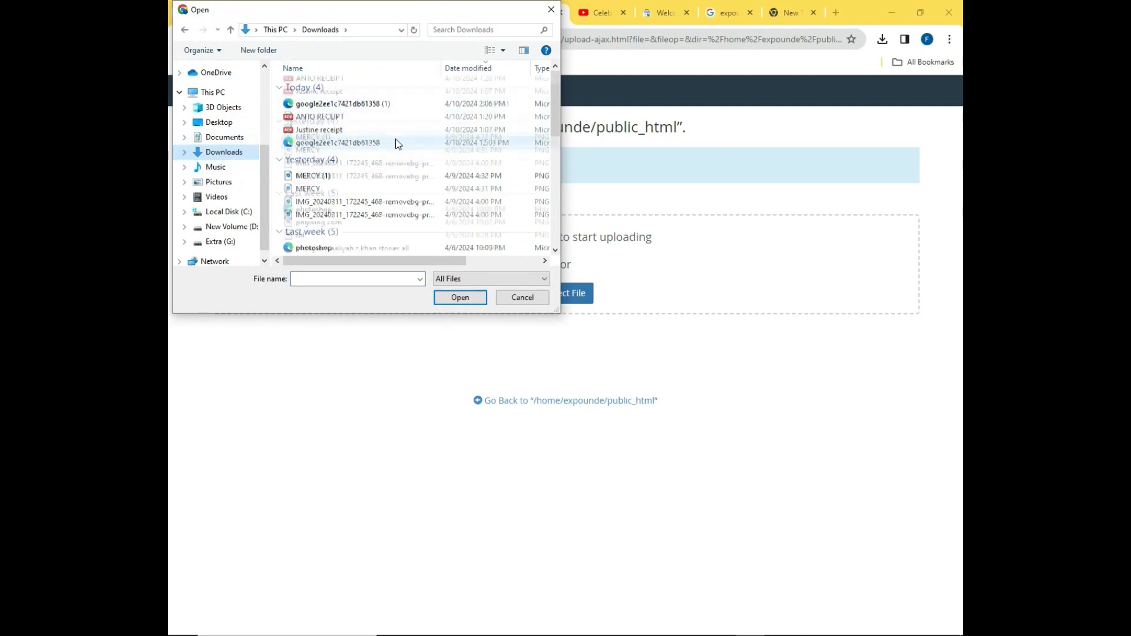
{"action": "scroll", "coordinate": [389, 127], "scroll_direction": "up", "scroll_amount": 1}
{"action": "left_click", "coordinate": [335, 105]}
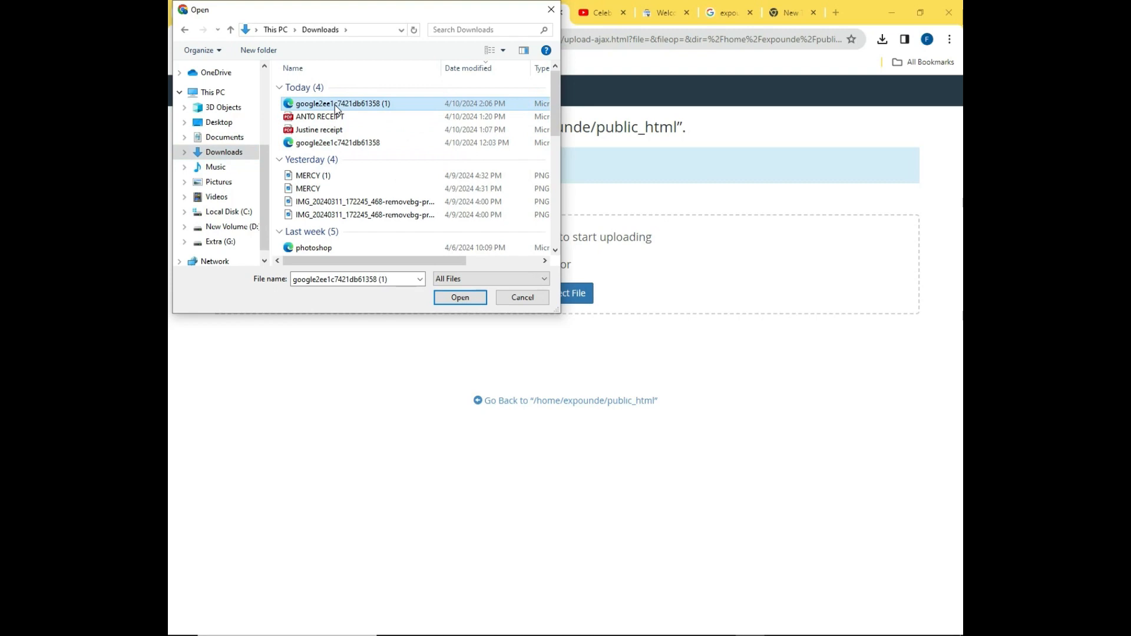
{"action": "left_click", "coordinate": [460, 297]}
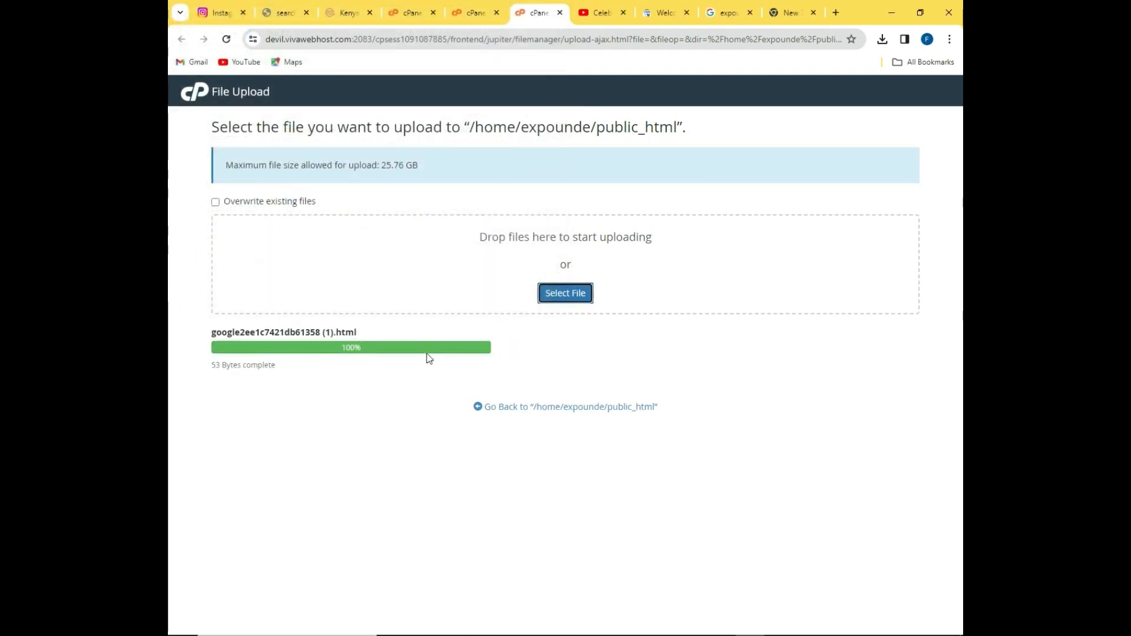
{"action": "left_click", "coordinate": [518, 409]}
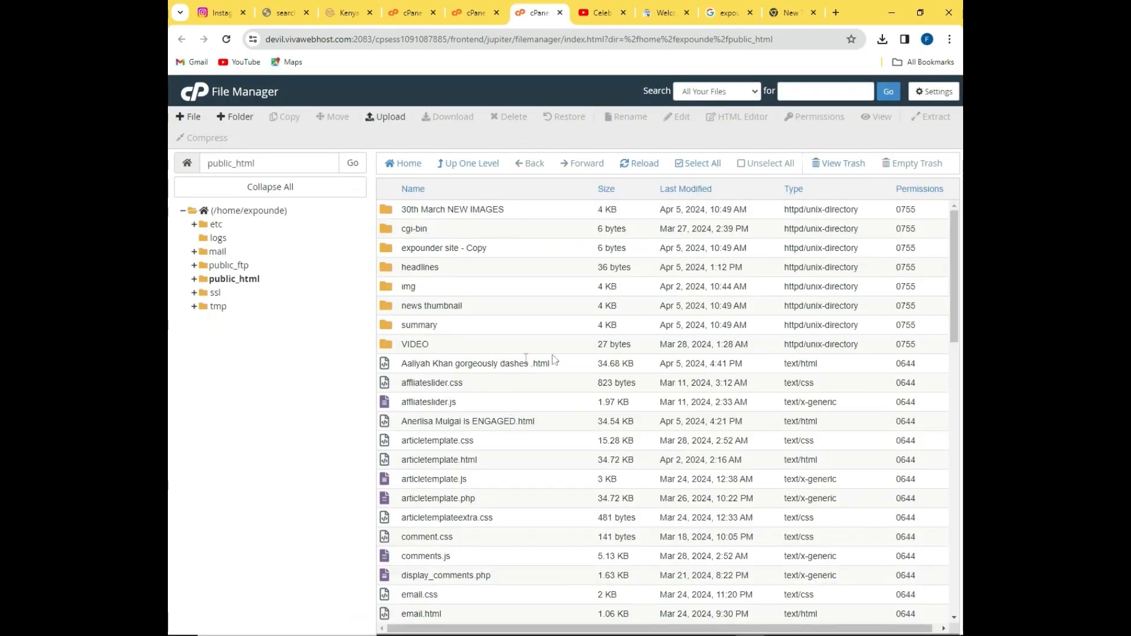
{"action": "scroll", "coordinate": [554, 358], "scroll_direction": "down", "scroll_amount": 5}
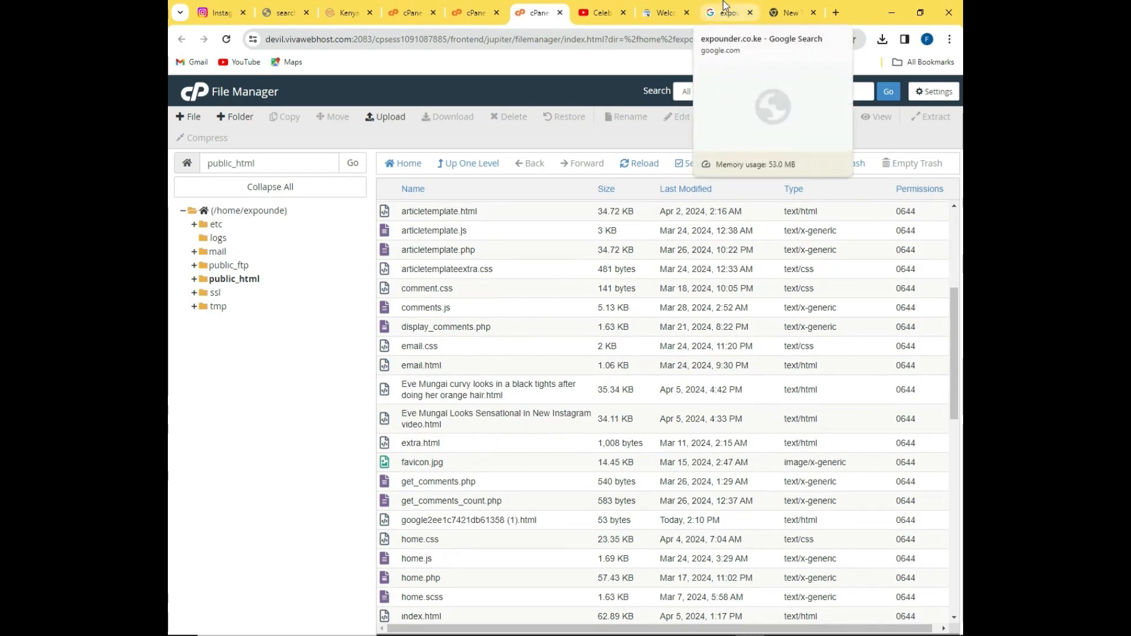
{"action": "left_click", "coordinate": [666, 12]}
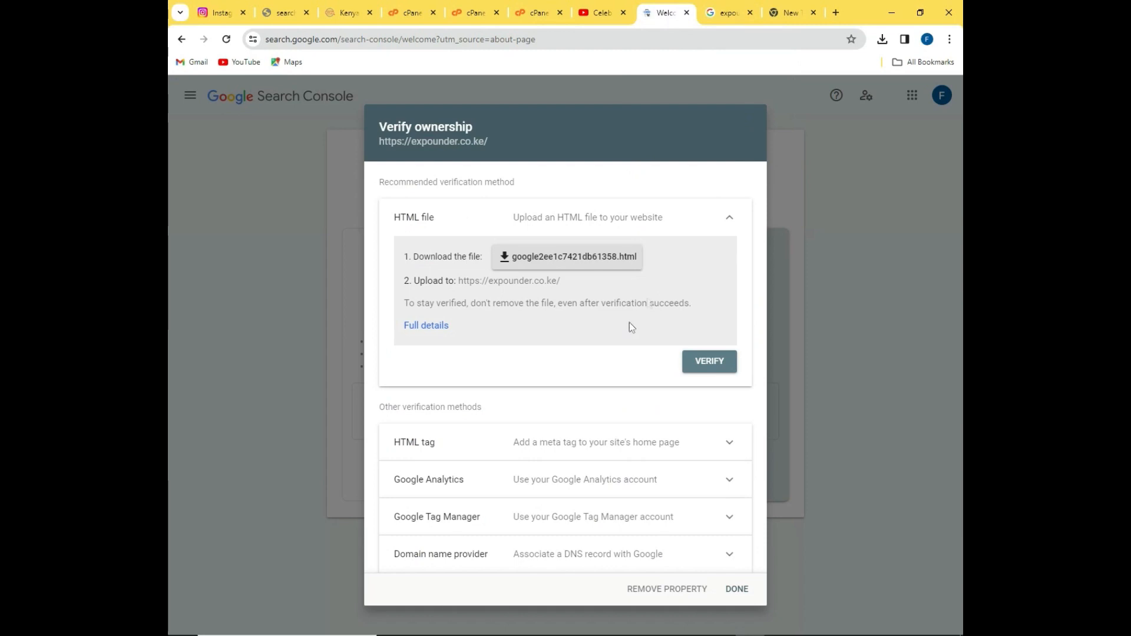
{"action": "left_click", "coordinate": [720, 362]}
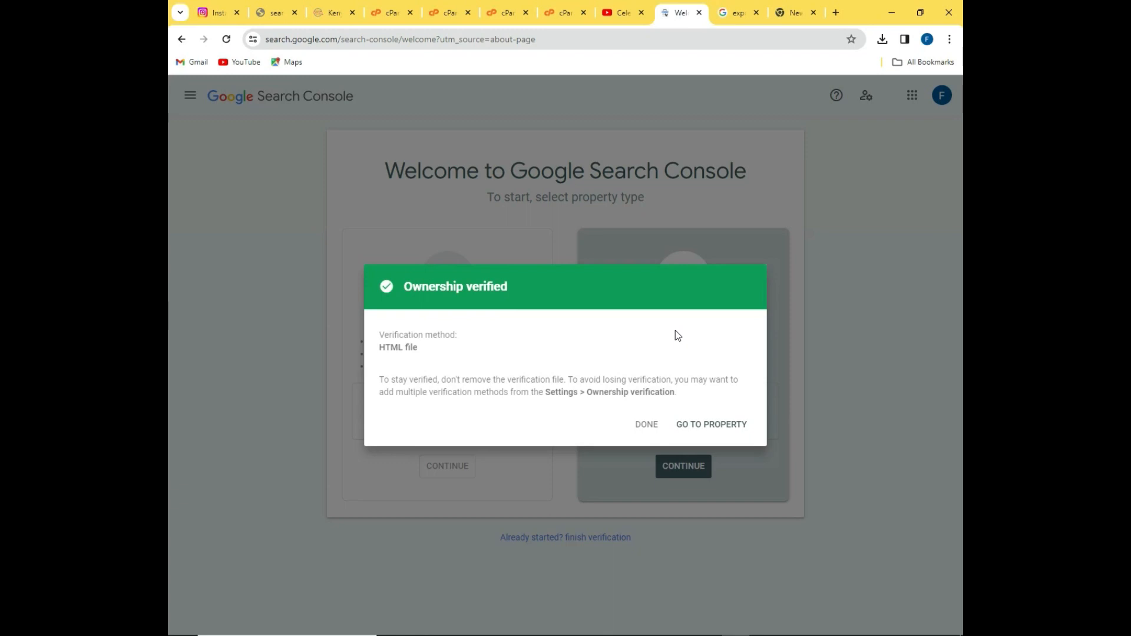
{"action": "left_click", "coordinate": [693, 425]}
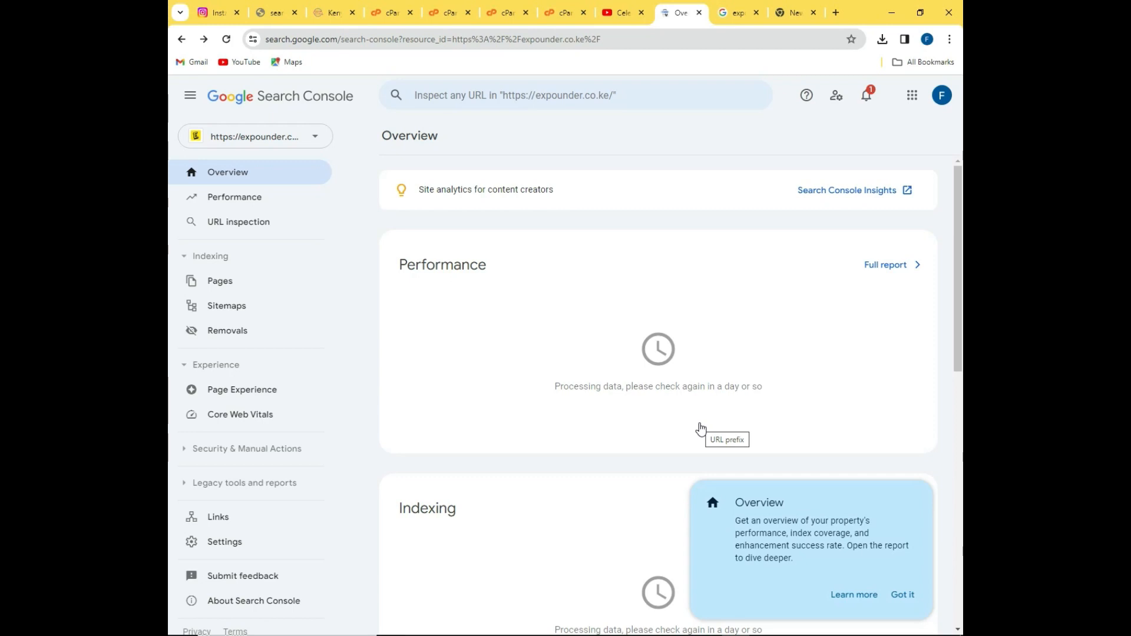
View the property's Performance report and bring up the URL inspection search, leaving it without entering a URL.
{"action": "left_click", "coordinate": [250, 204]}
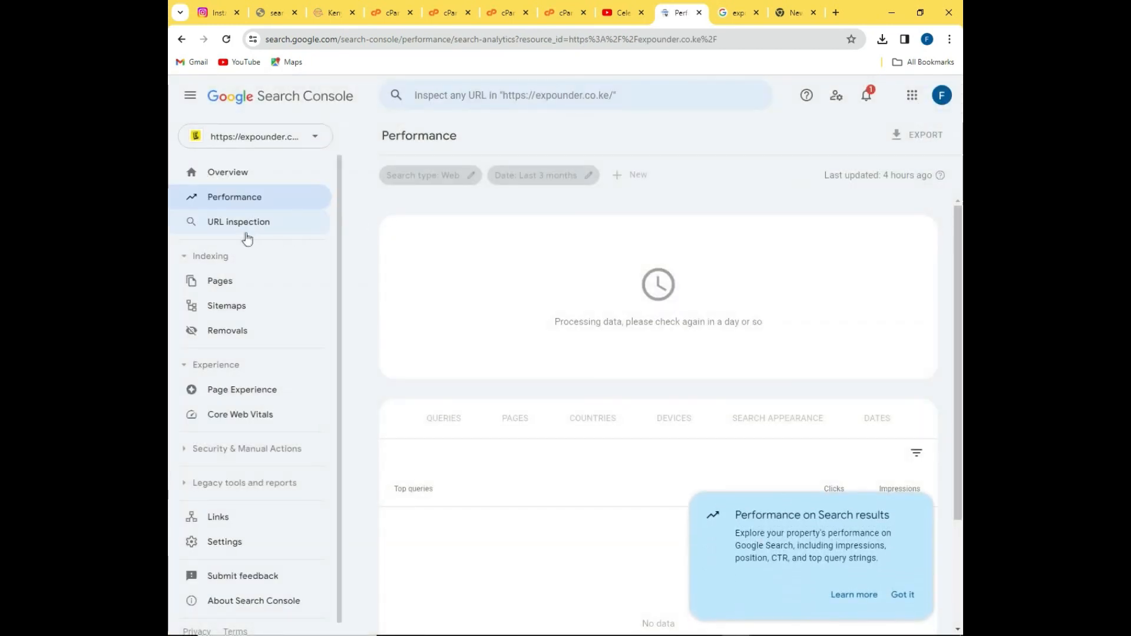
{"action": "left_click", "coordinate": [244, 230]}
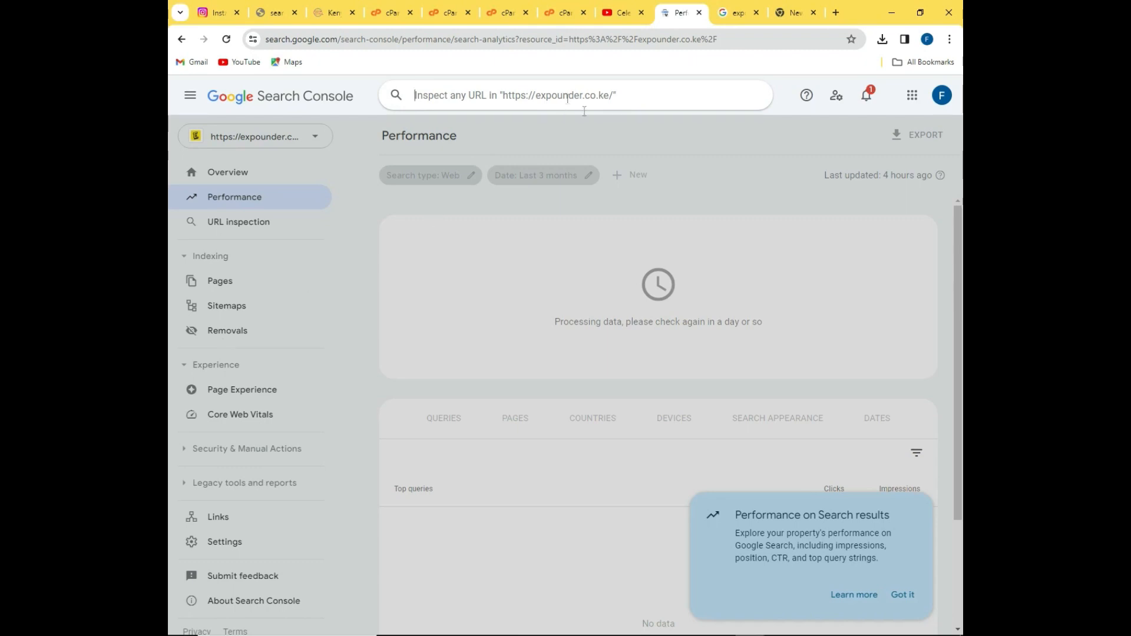
{"action": "left_click", "coordinate": [788, 104]}
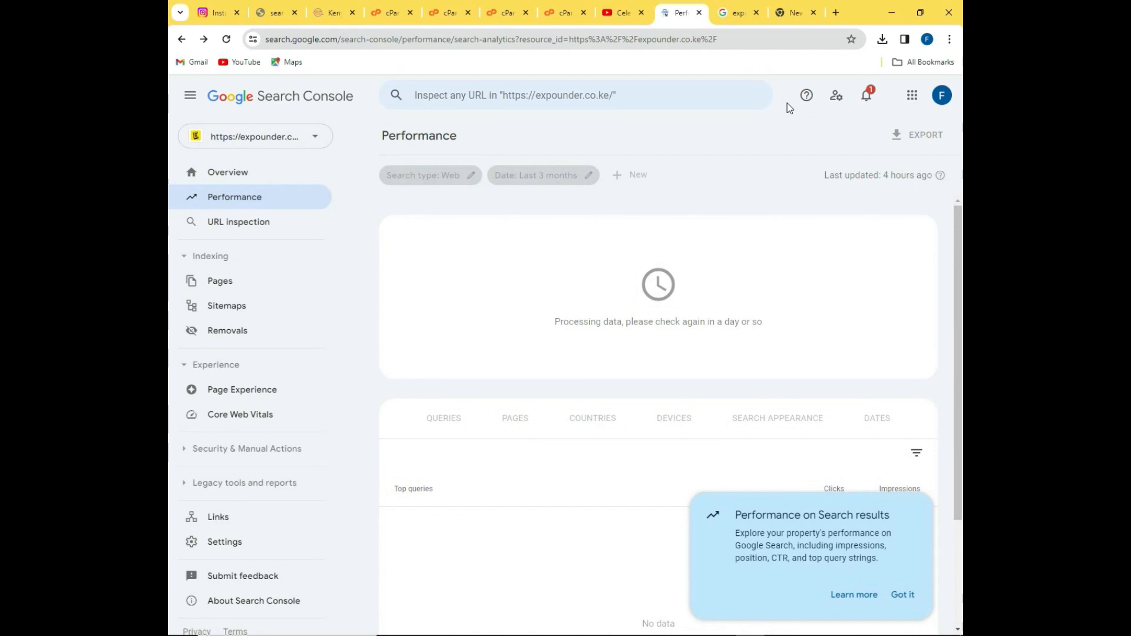